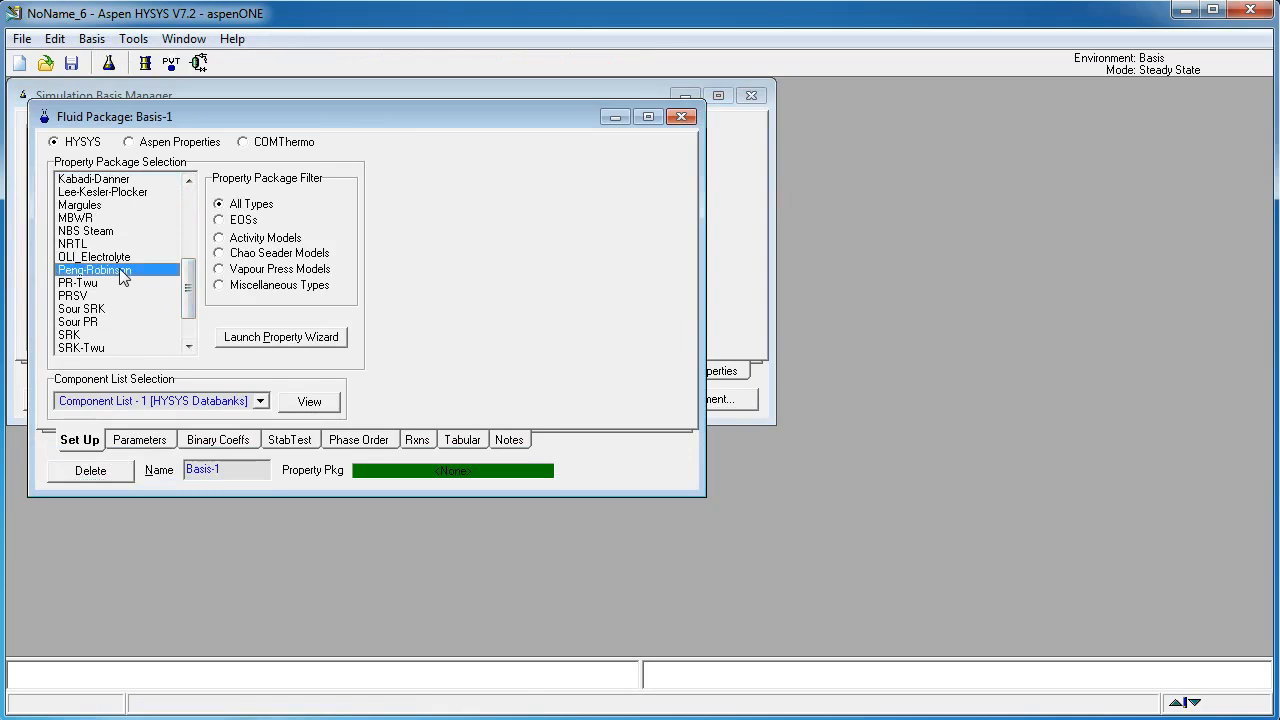
Step: Close the Peng-Robinson fluid package view, open Component List - 1, and add Hydrogen by searching h2
{"action": "left_click", "coordinate": [682, 118]}
{"action": "left_click", "coordinate": [100, 372]}
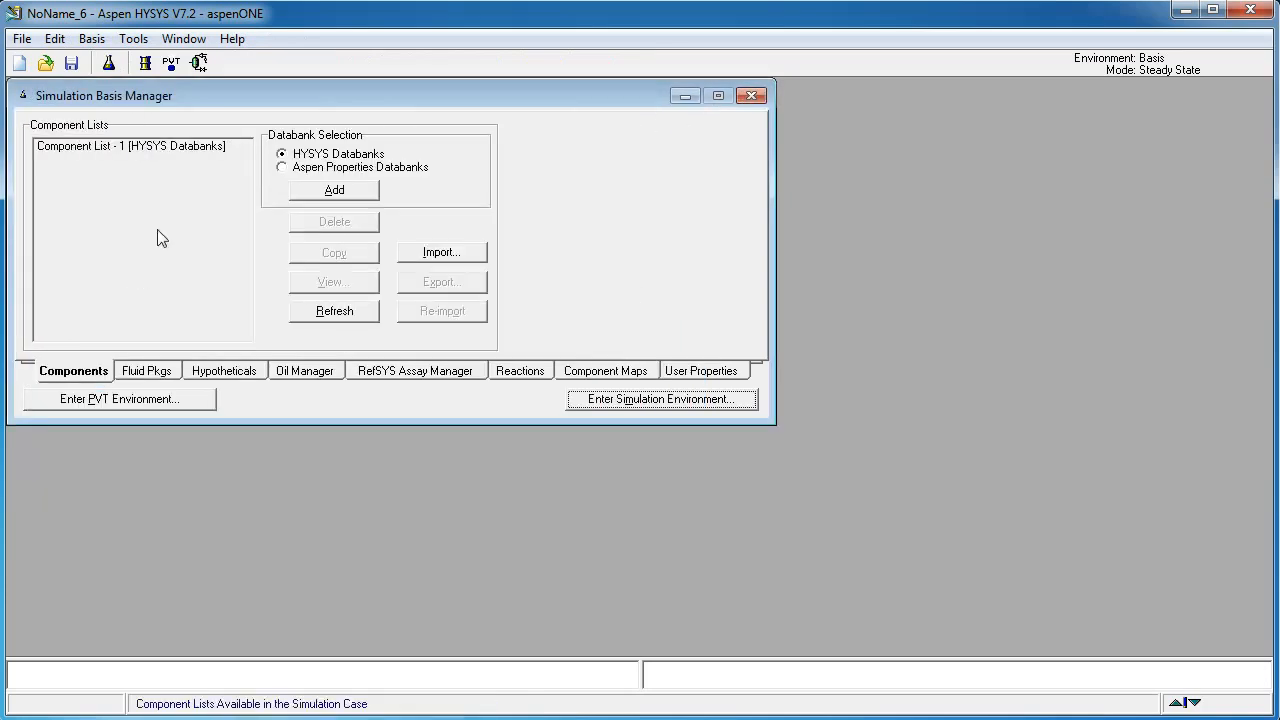
{"action": "double_click", "coordinate": [165, 148]}
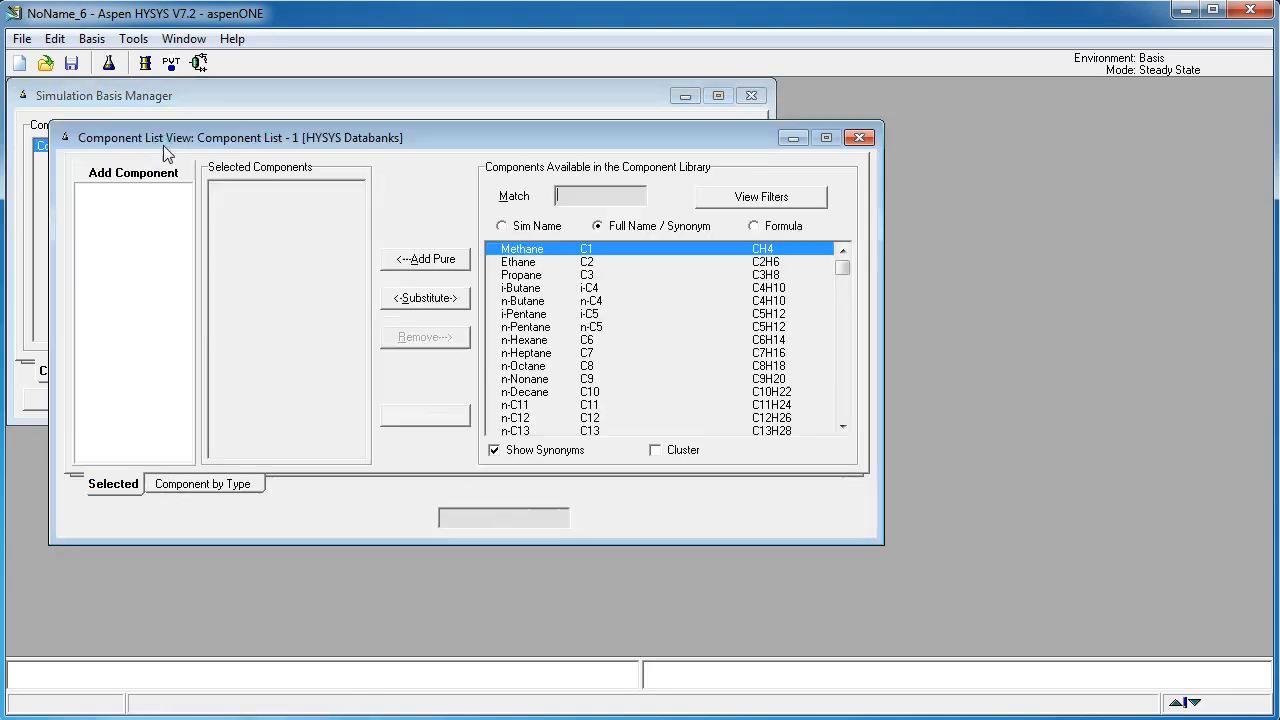
{"action": "left_click", "coordinate": [590, 195]}
{"action": "type", "text": "h2"}
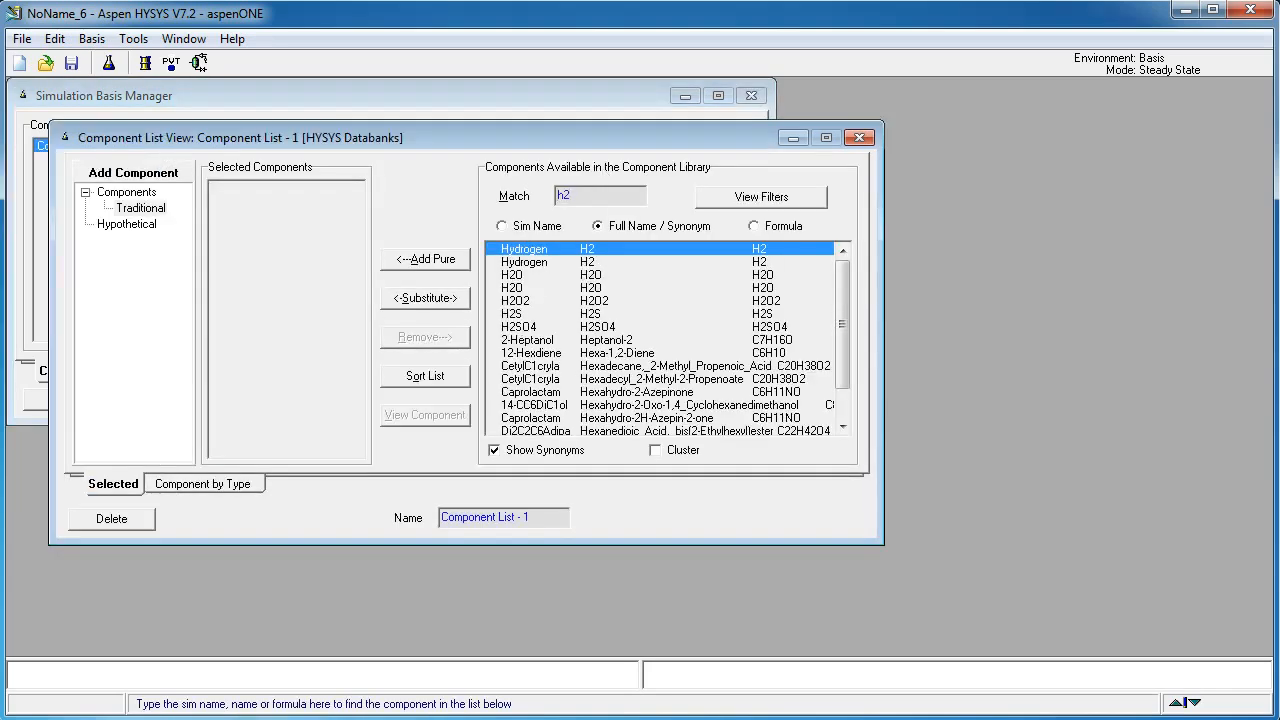
{"action": "key", "text": "Return"}
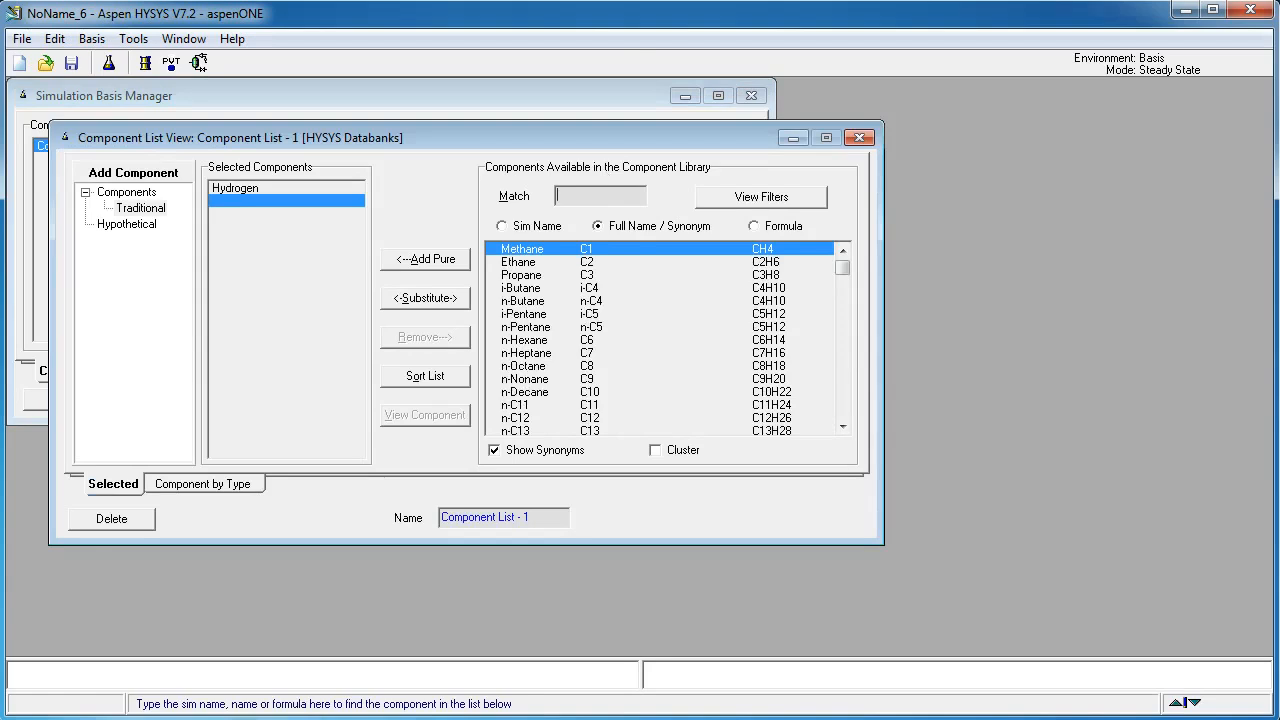
Step: Add Nitrogen to the component list and close the component list view
{"action": "type", "text": "n2"}
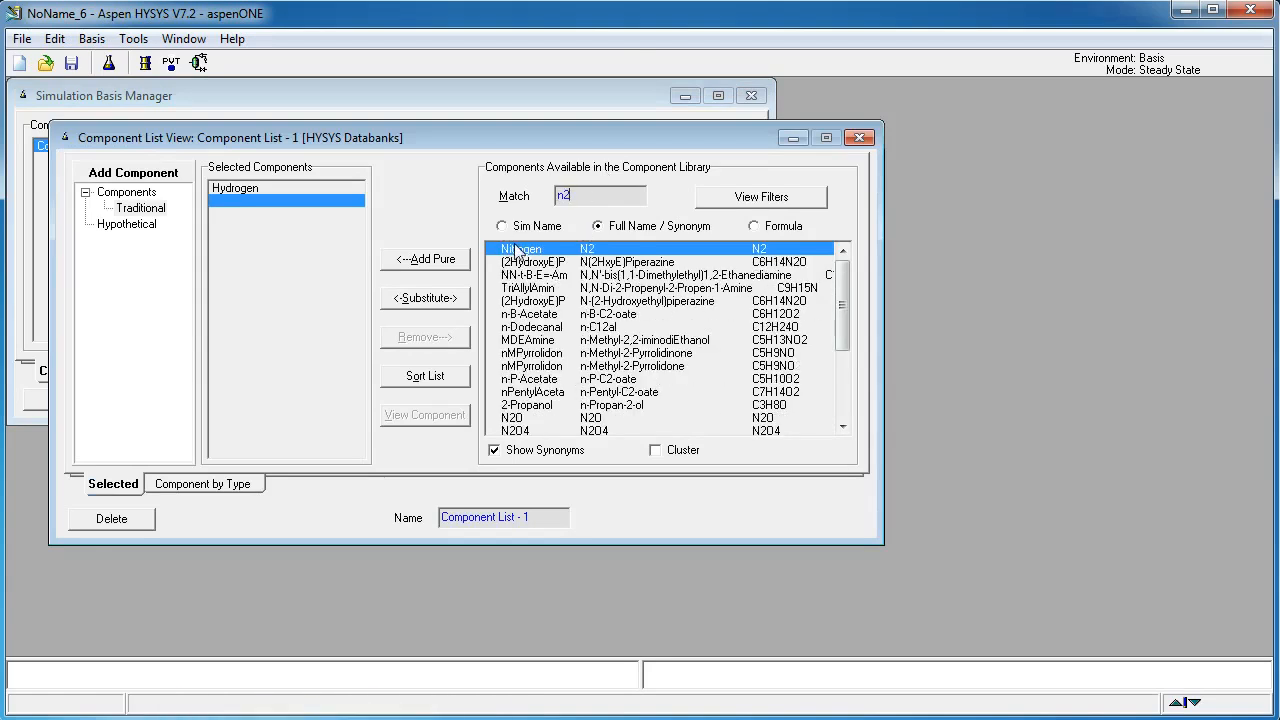
{"action": "double_click", "coordinate": [516, 250]}
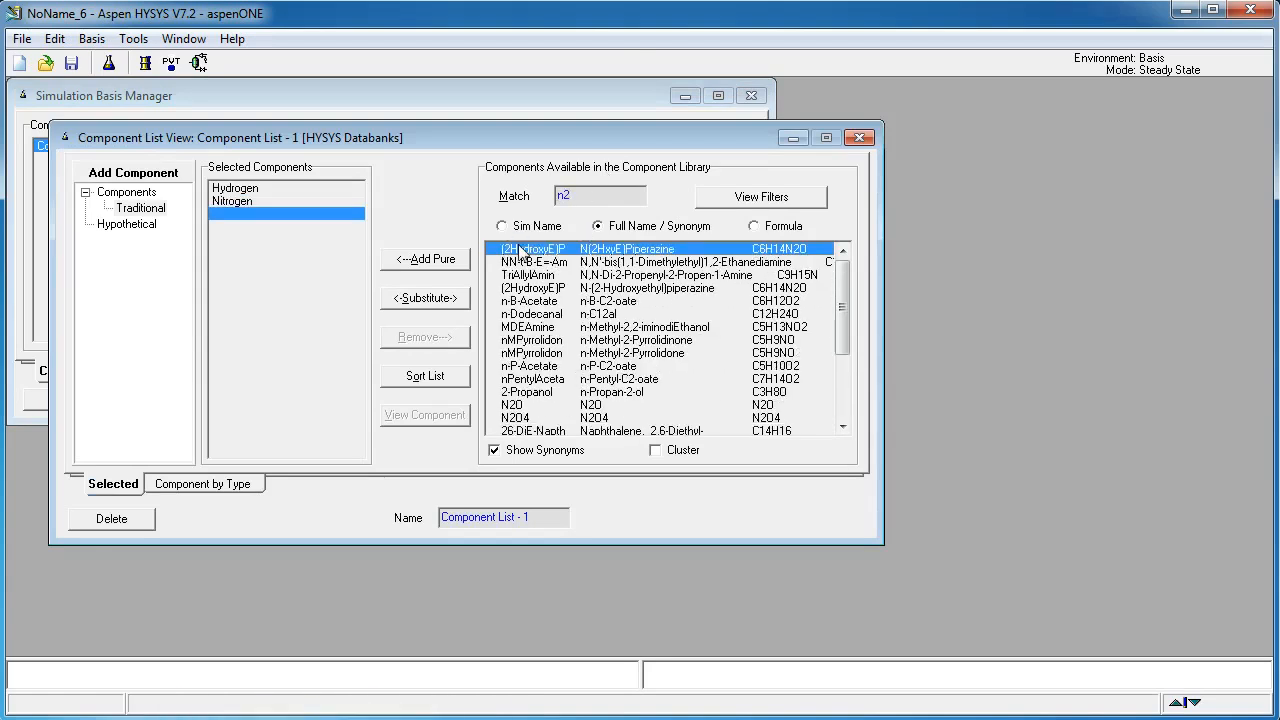
{"action": "left_click", "coordinate": [860, 138]}
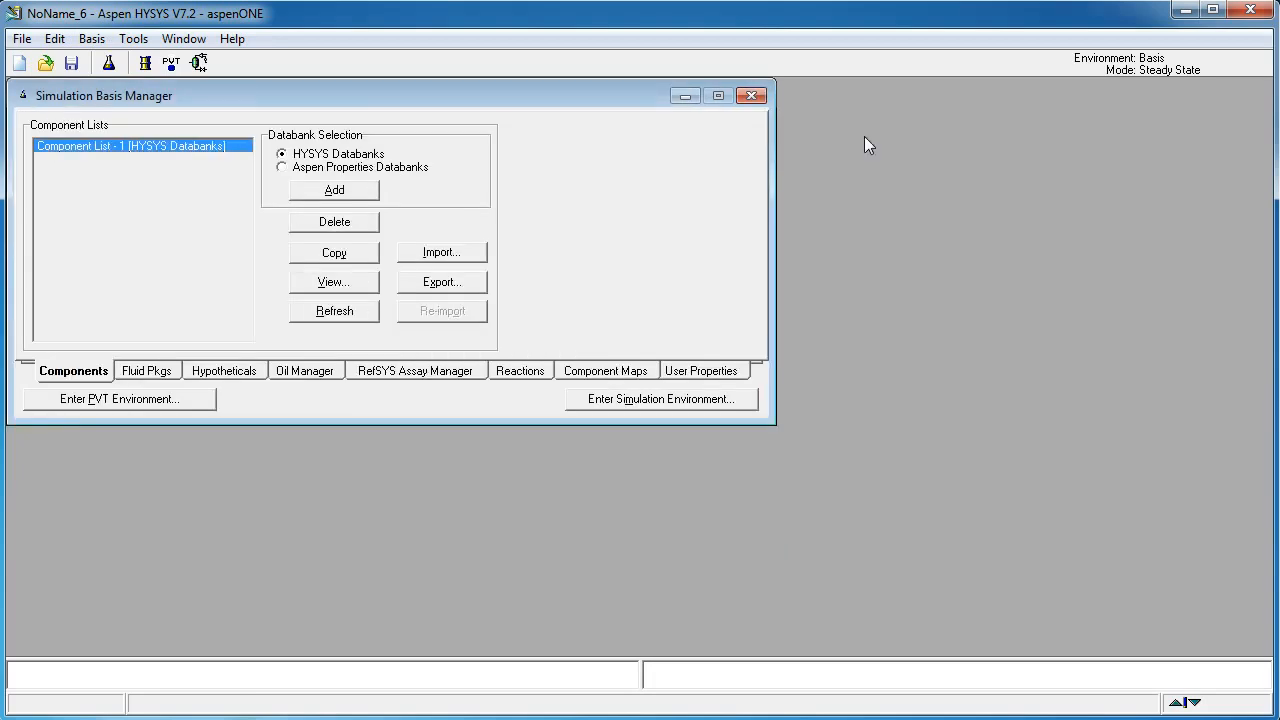
Step: Enter the simulation environment, maximize the flowsheet, and place three material streams stacked vertically
{"action": "left_click", "coordinate": [725, 401]}
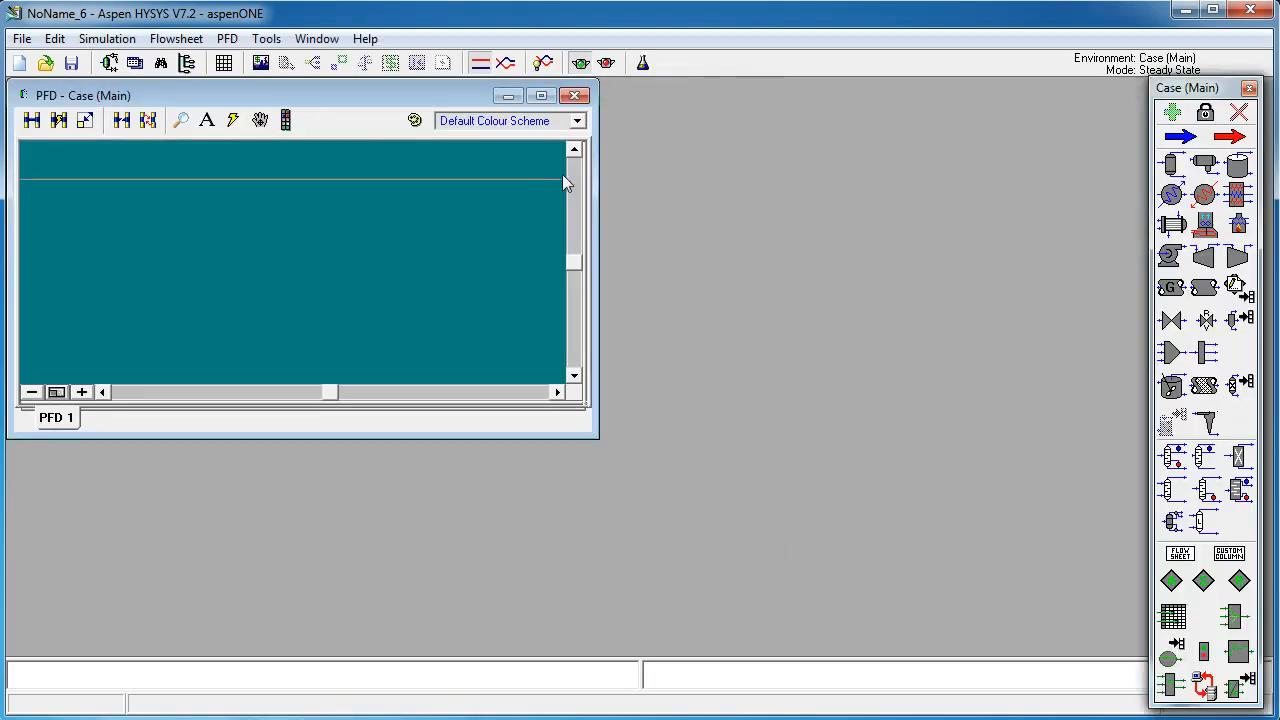
{"action": "left_click", "coordinate": [537, 97]}
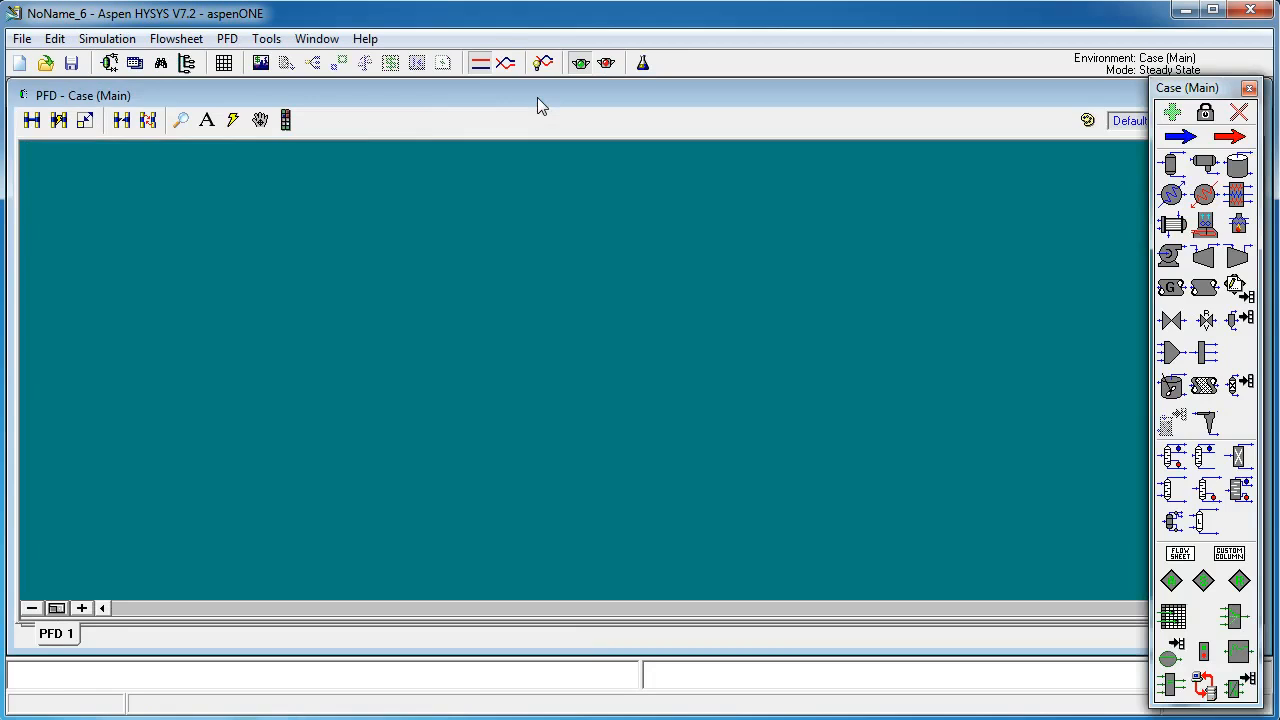
{"action": "left_click", "coordinate": [1180, 136]}
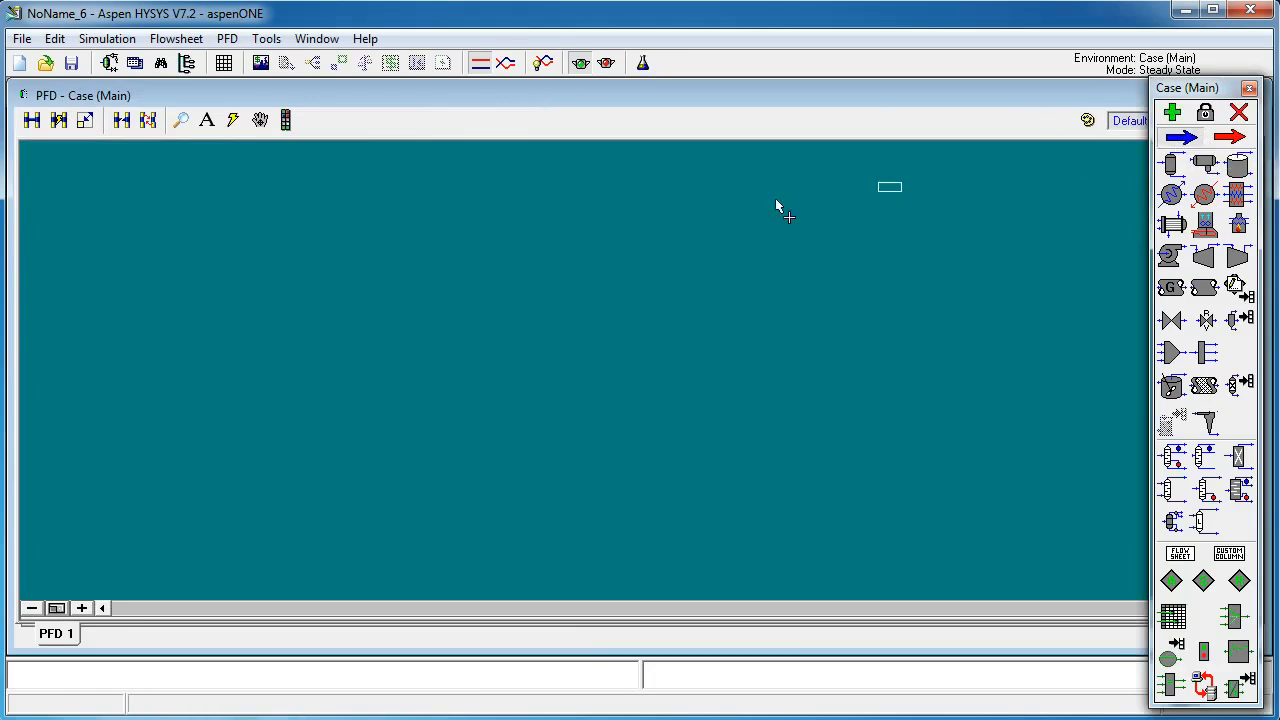
{"action": "left_click", "coordinate": [416, 229]}
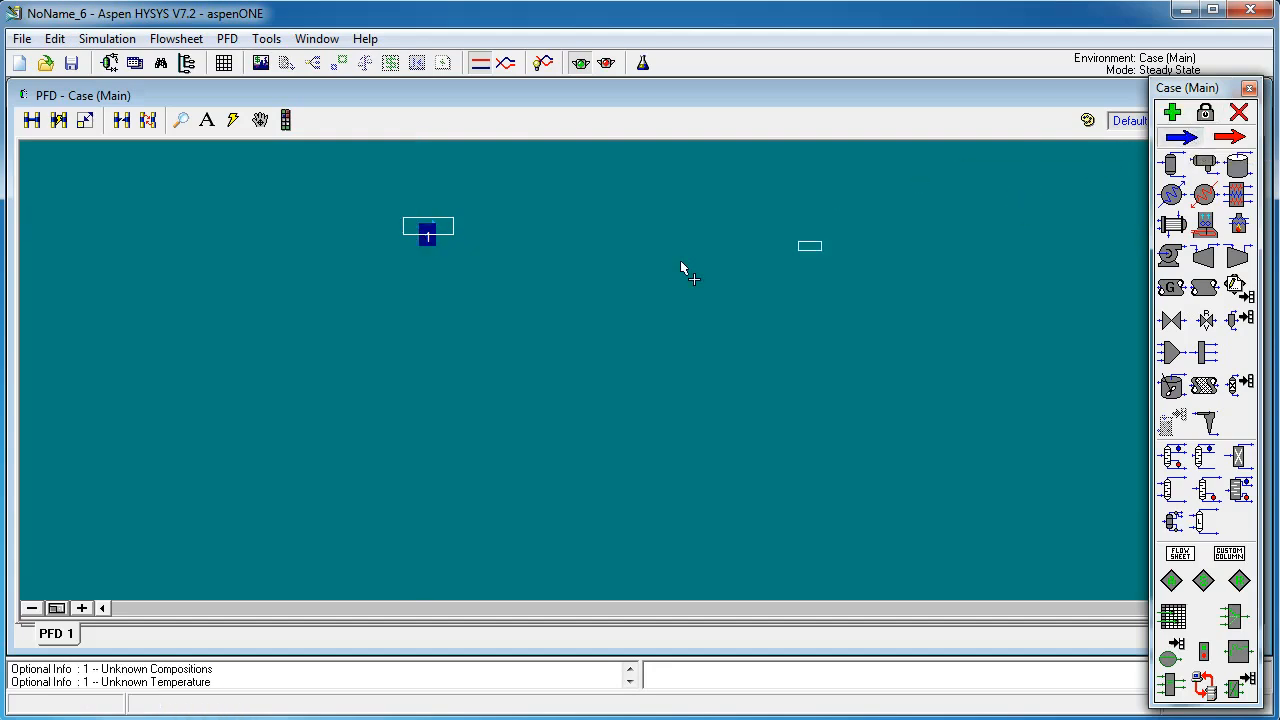
{"action": "left_click", "coordinate": [415, 312]}
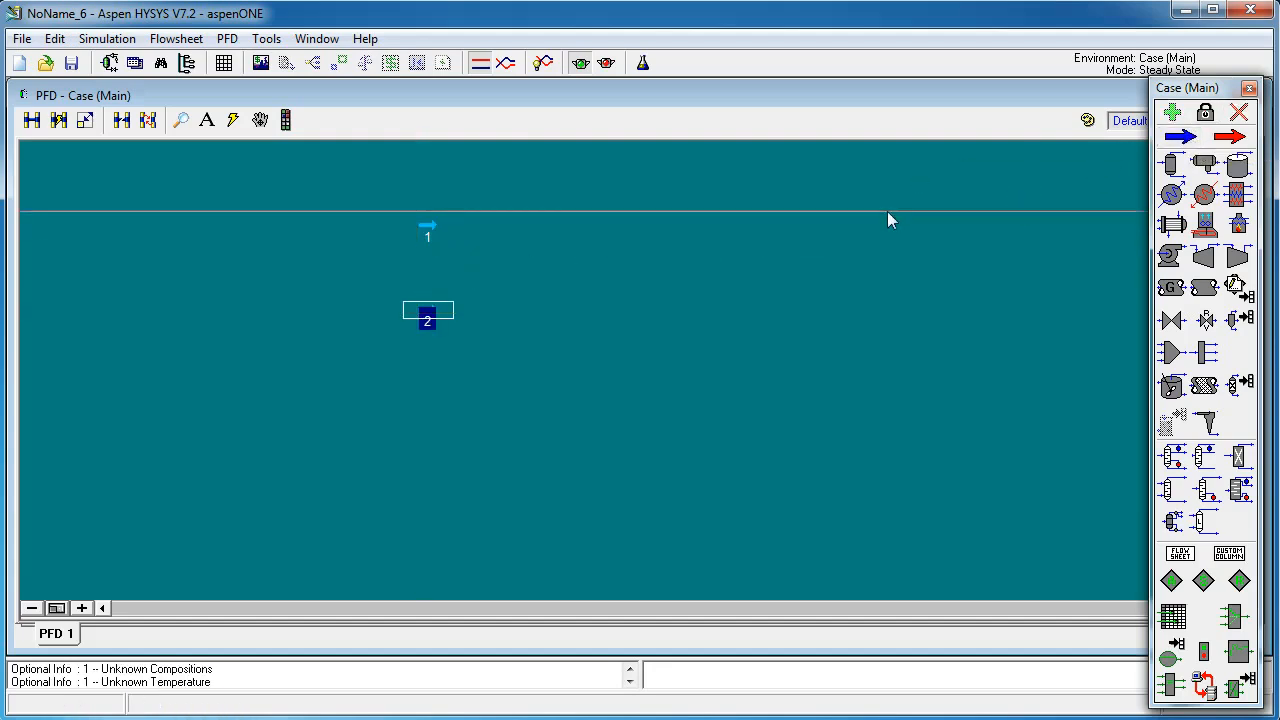
{"action": "left_click", "coordinate": [421, 402]}
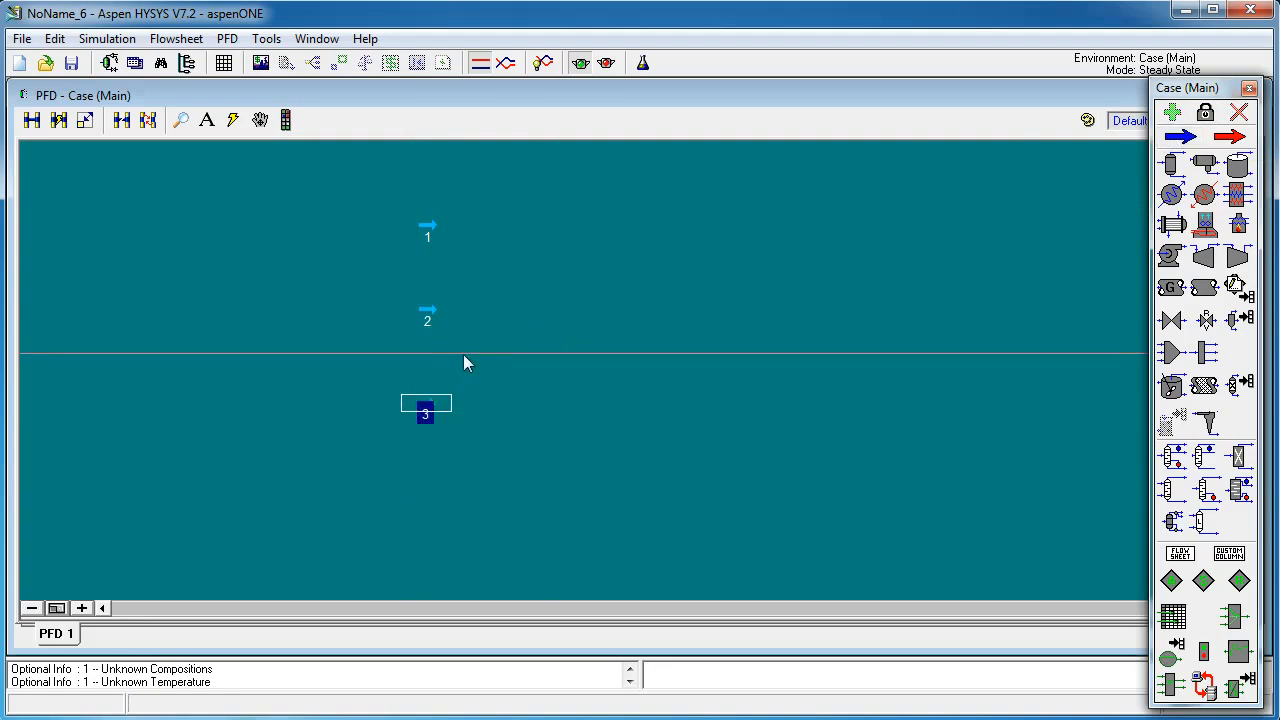
Step: Open the first material stream and rename it 1-Nitrogen
{"action": "scroll", "coordinate": [433, 352], "scroll_direction": "up", "scroll_amount": 2}
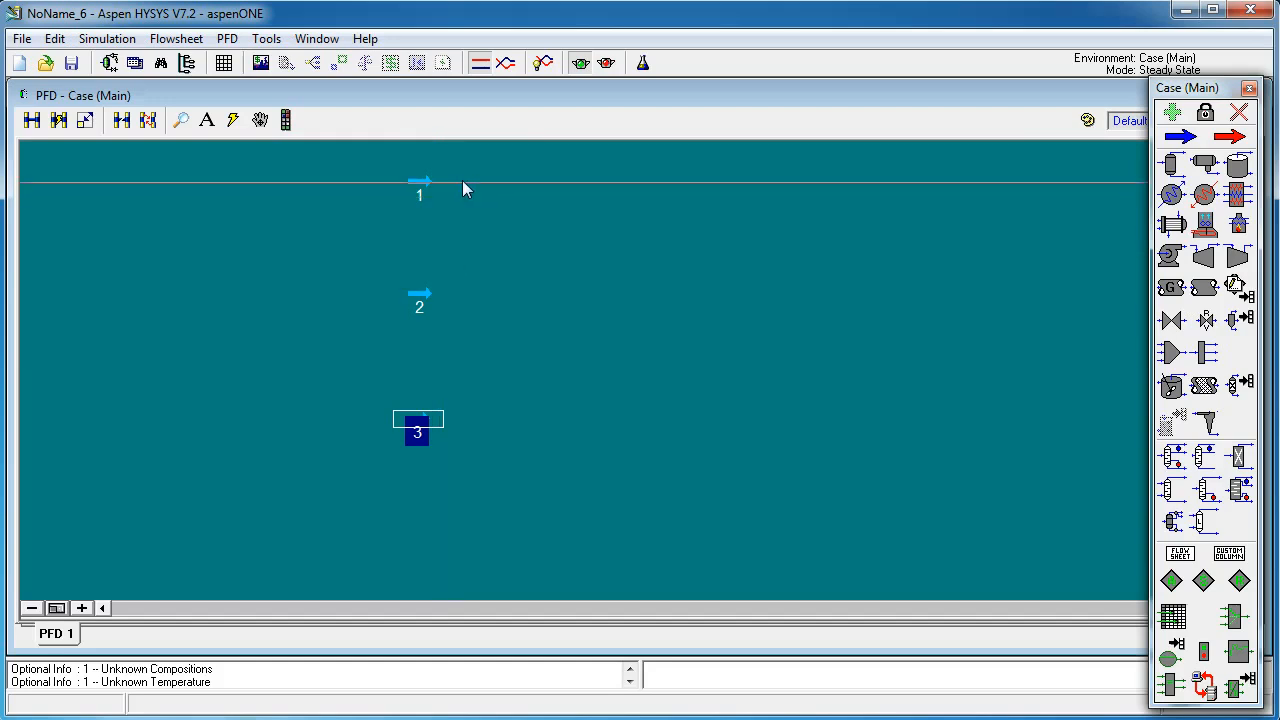
{"action": "double_click", "coordinate": [418, 188]}
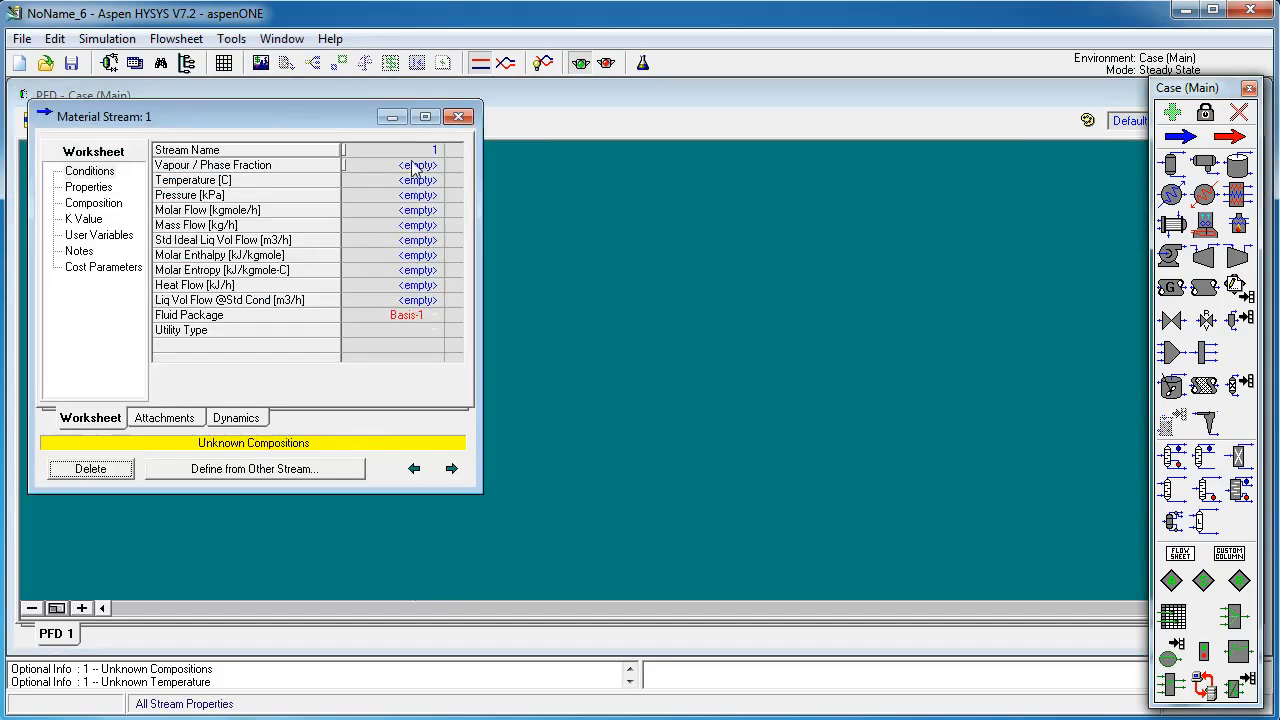
{"action": "left_click", "coordinate": [421, 152]}
{"action": "left_click", "coordinate": [420, 151]}
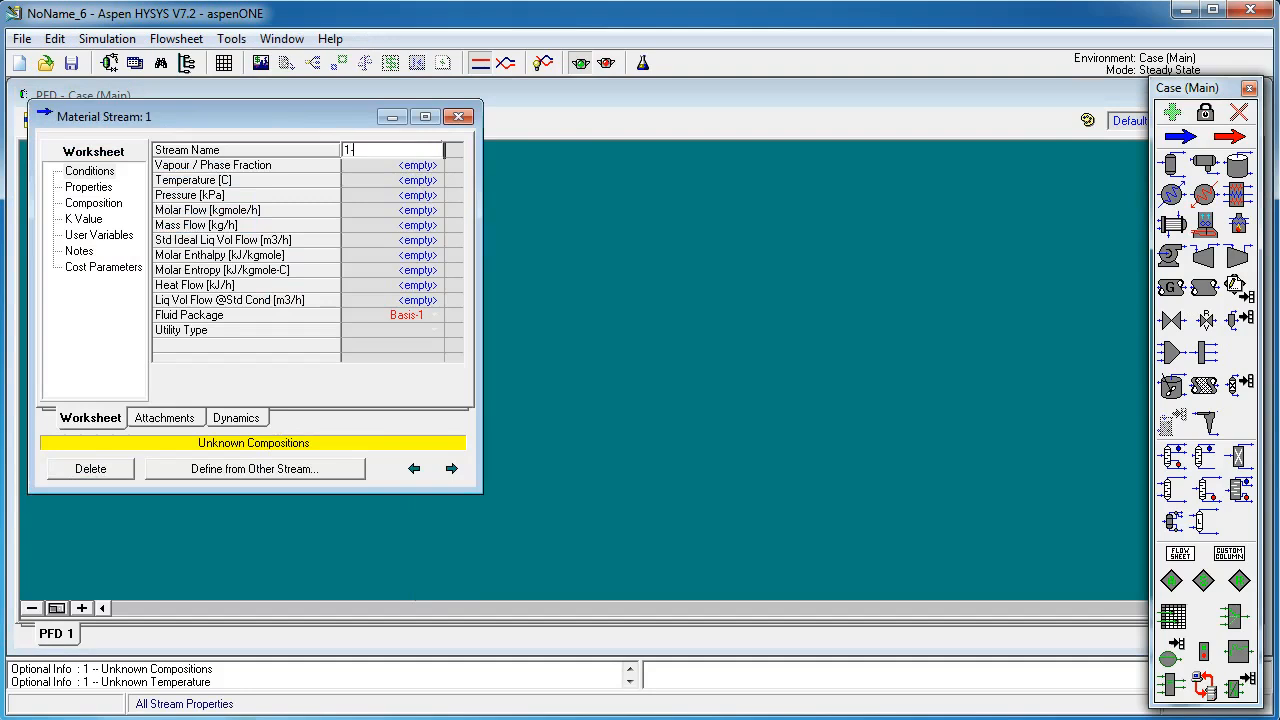
{"action": "type", "text": "-Nitrogen"}
{"action": "key", "text": "Return"}
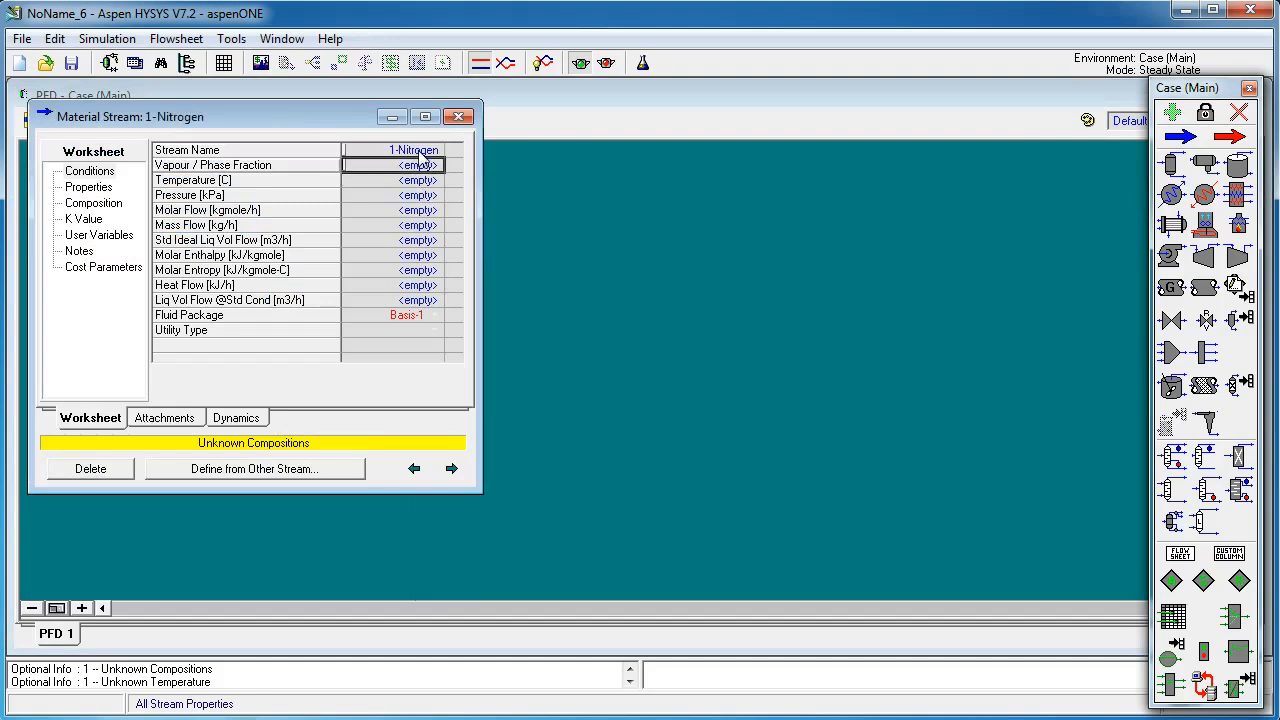
Step: Set the 1-Nitrogen stream's temperature to 400 C and pressure to 1000 kPa
{"action": "left_click", "coordinate": [418, 181]}
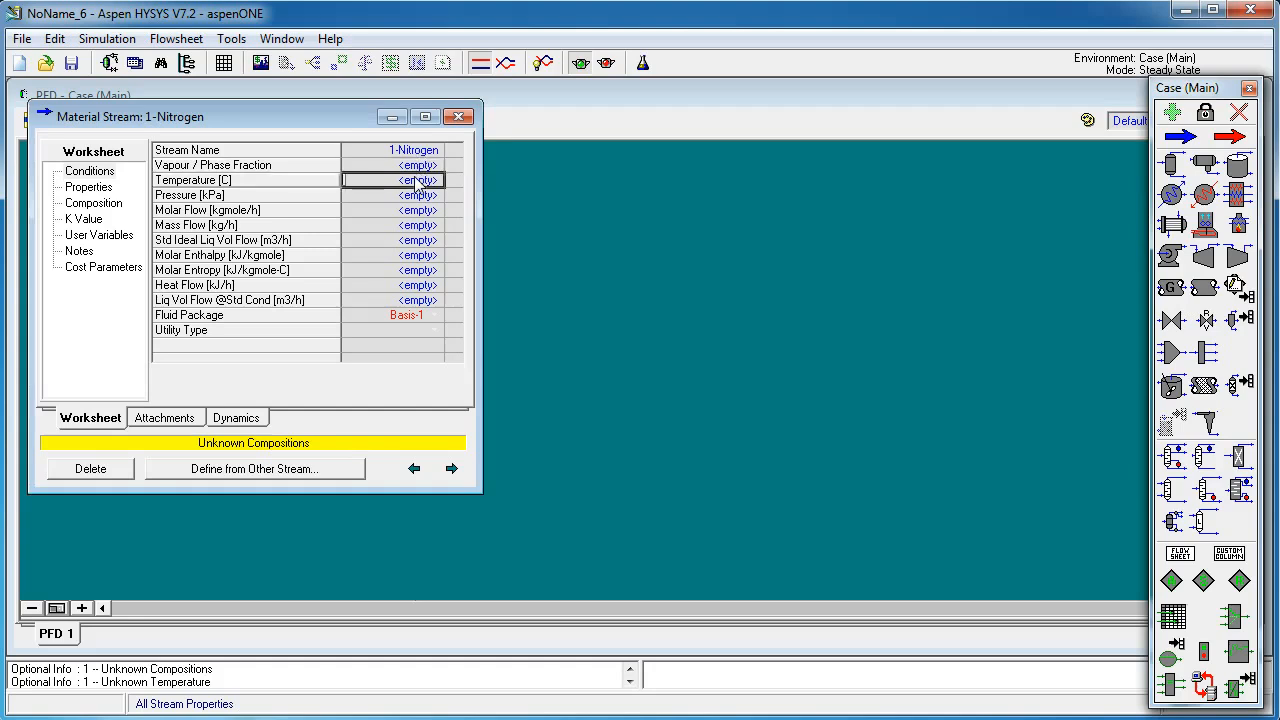
{"action": "type", "text": "400"}
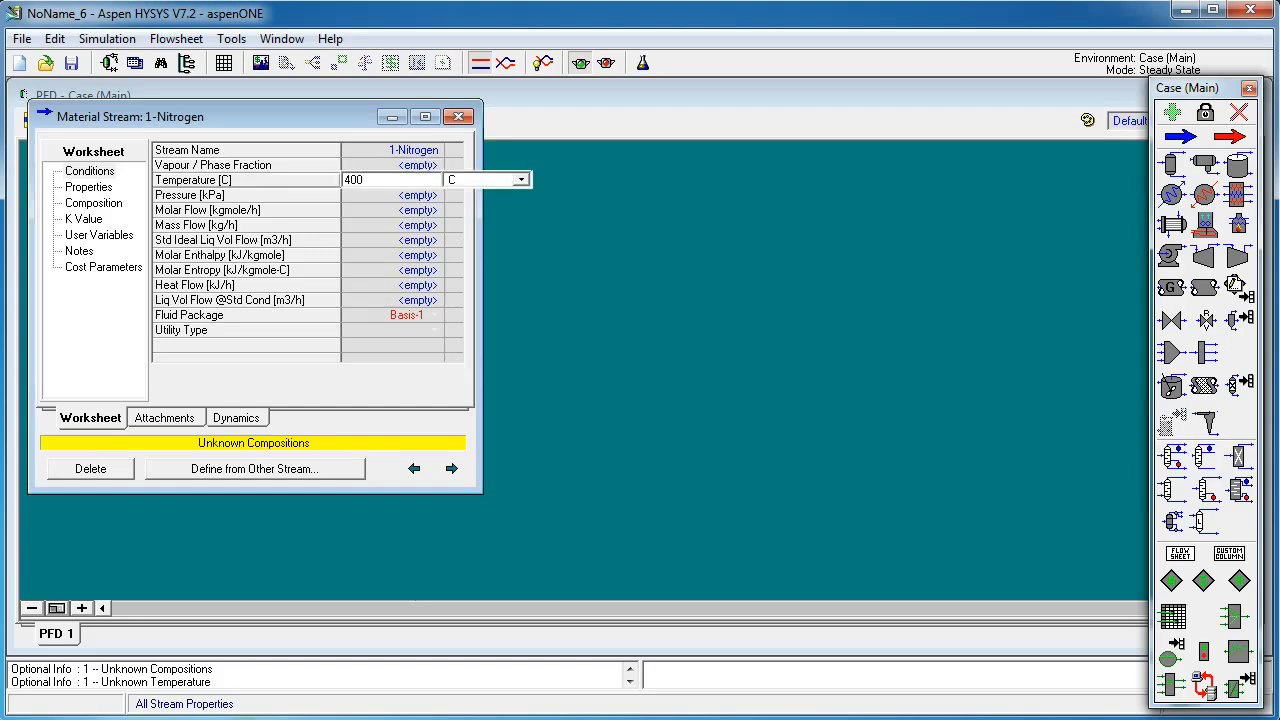
{"action": "key", "text": "Return"}
{"action": "type", "text": "100"}
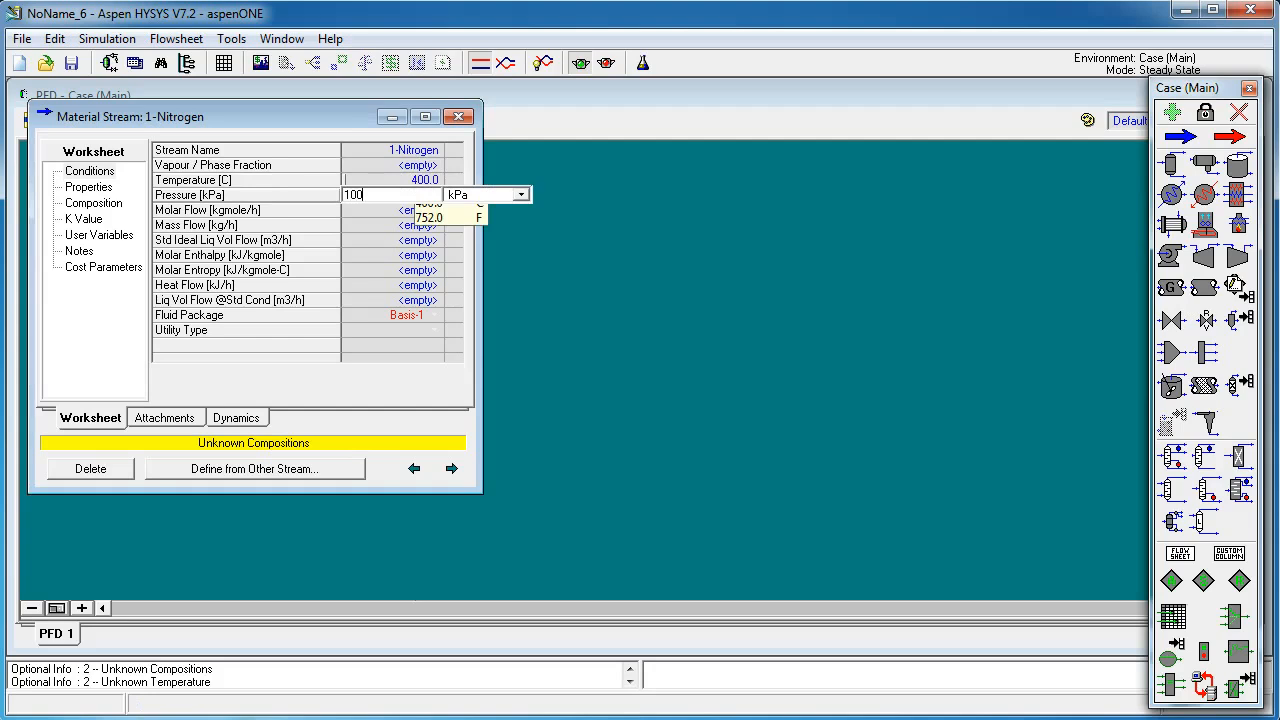
{"action": "type", "text": "0"}
{"action": "key", "text": "Return"}
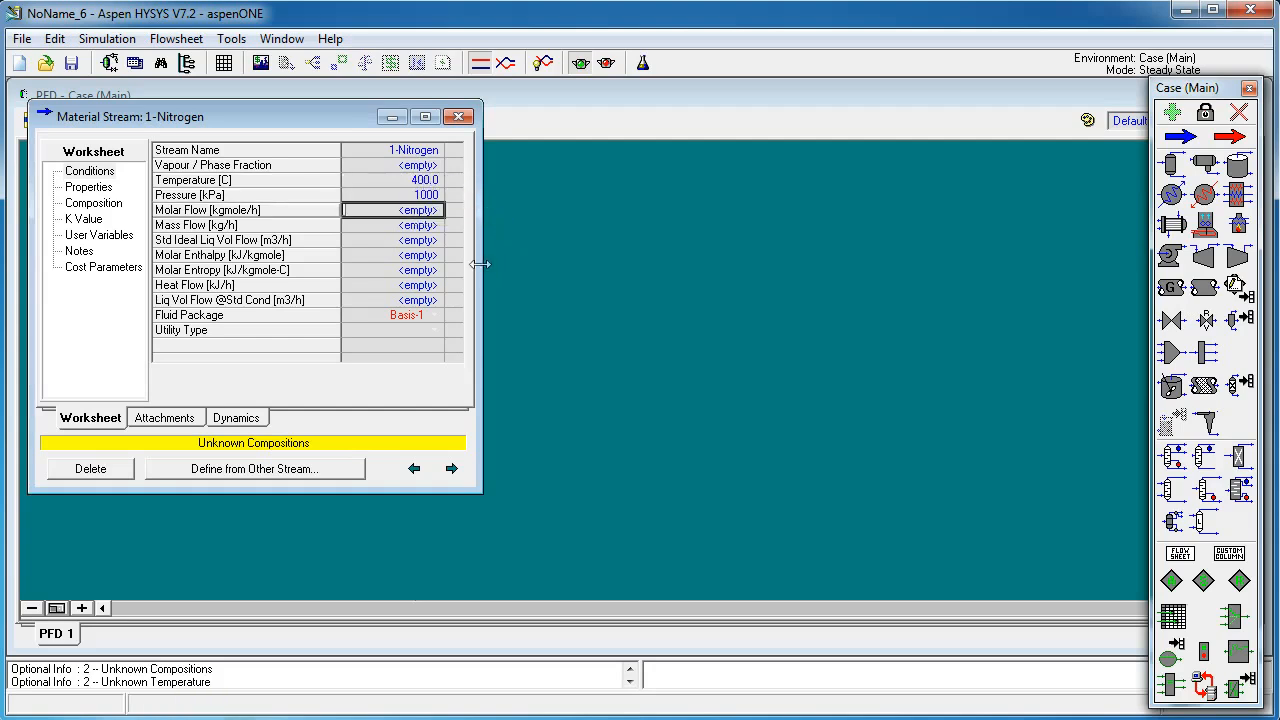
Step: Set the 1-Nitrogen stream's mass flow to 2800 kg/h
{"action": "left_click", "coordinate": [413, 226]}
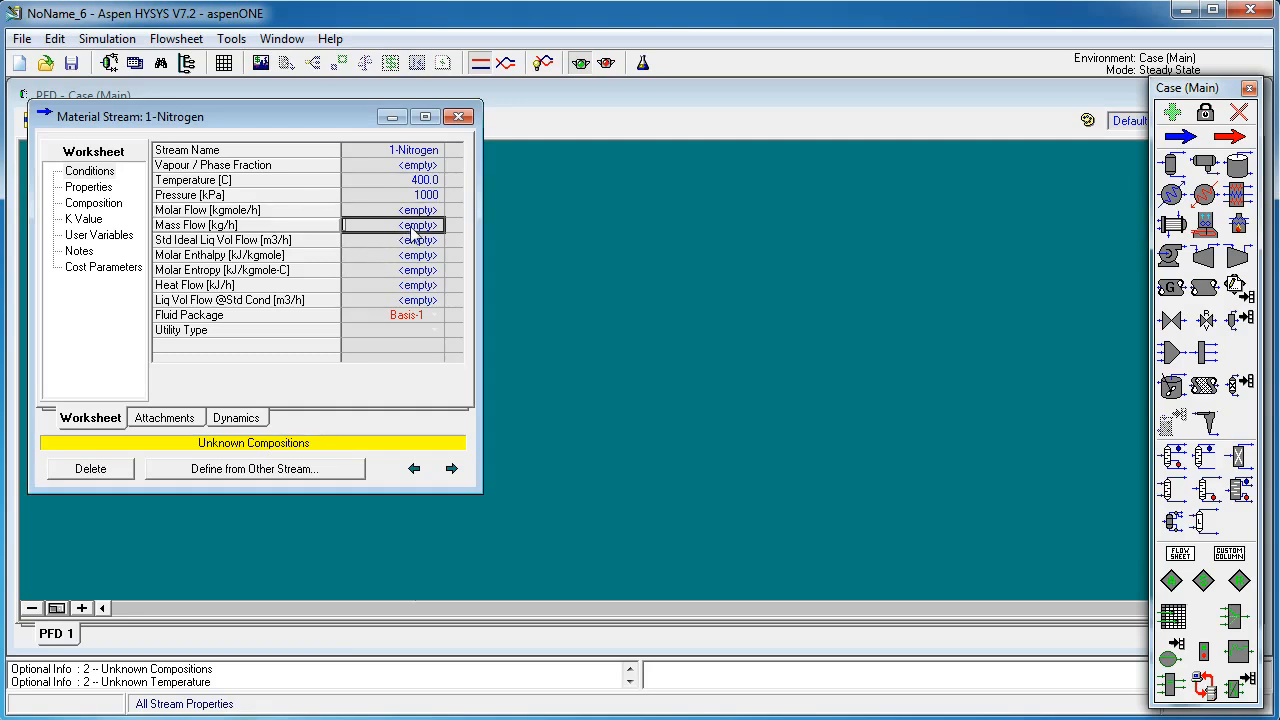
{"action": "type", "text": "2800"}
{"action": "key", "text": "Return"}
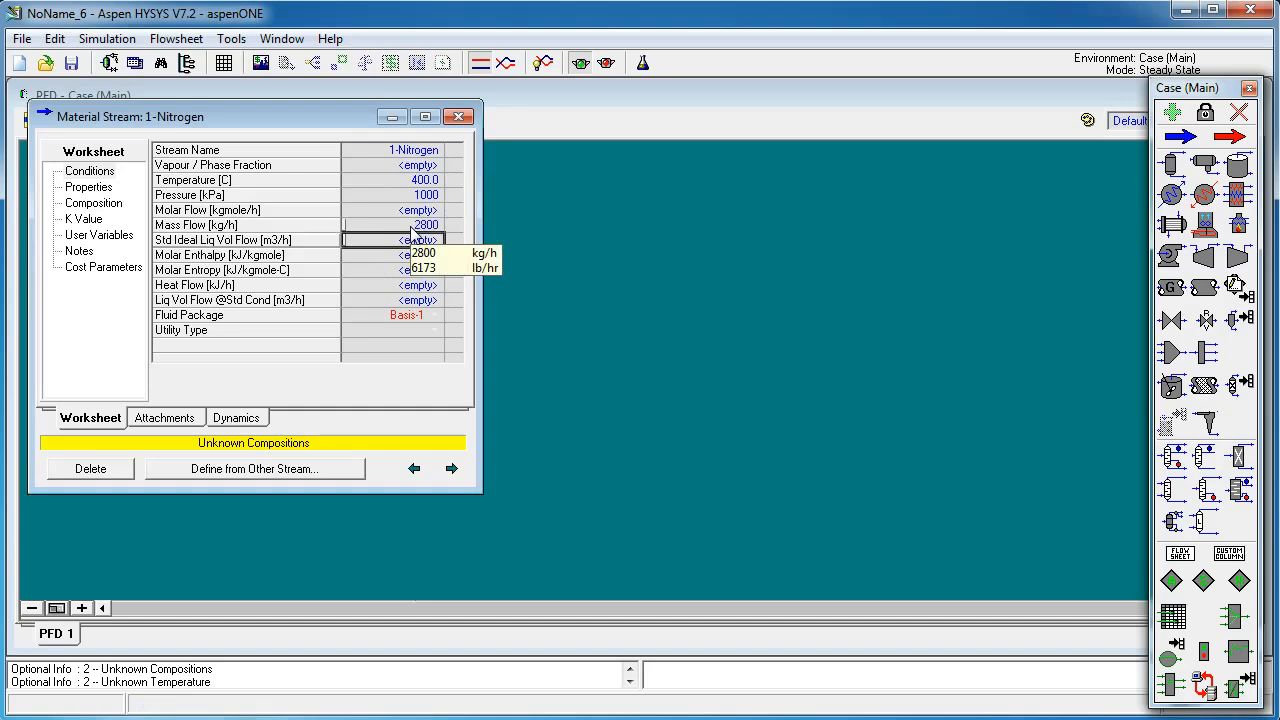
Step: Define the 1-Nitrogen composition as mass fractions: Nitrogen 1 and Hydrogen 0, then normalize and accept
{"action": "double_click", "coordinate": [413, 226]}
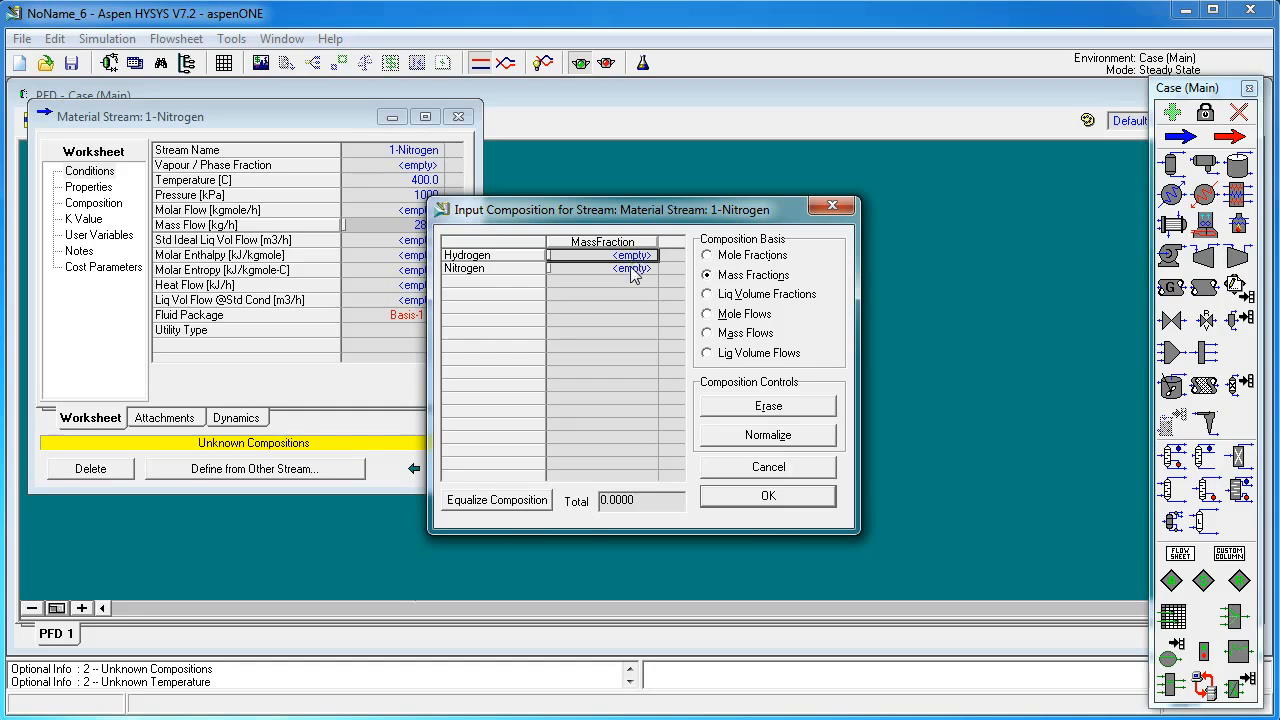
{"action": "left_click", "coordinate": [631, 269]}
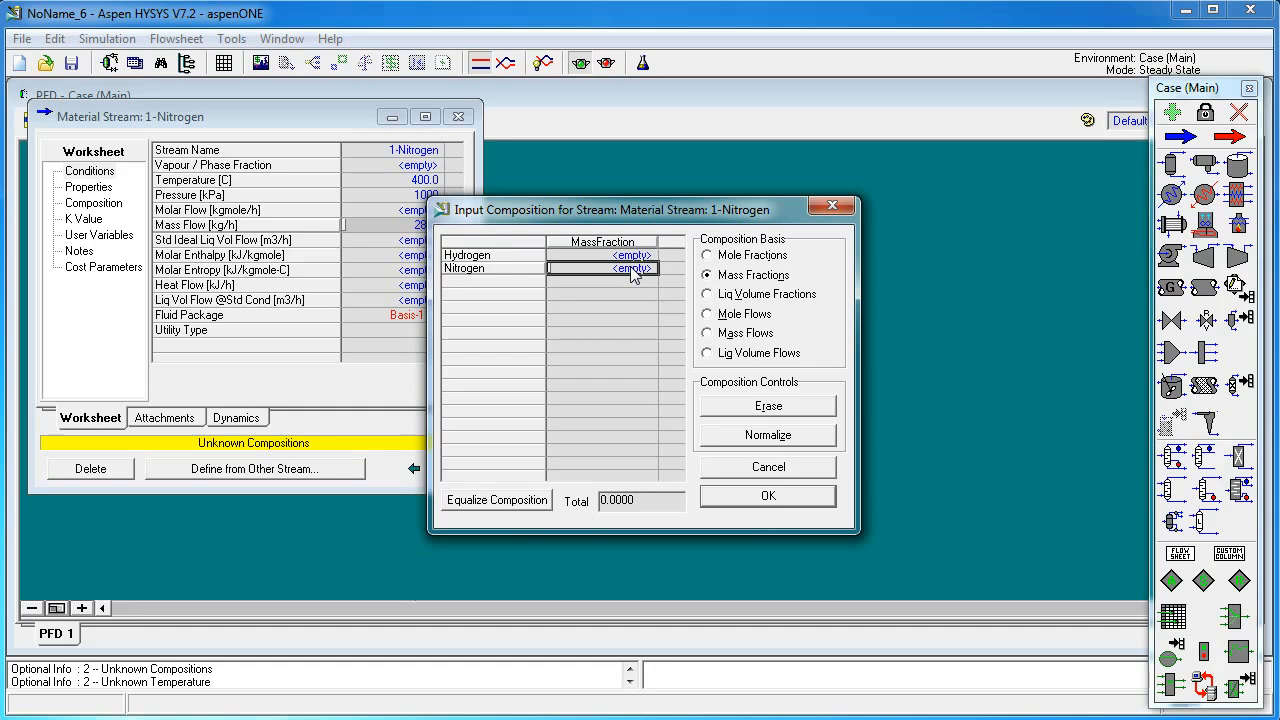
{"action": "type", "text": "1"}
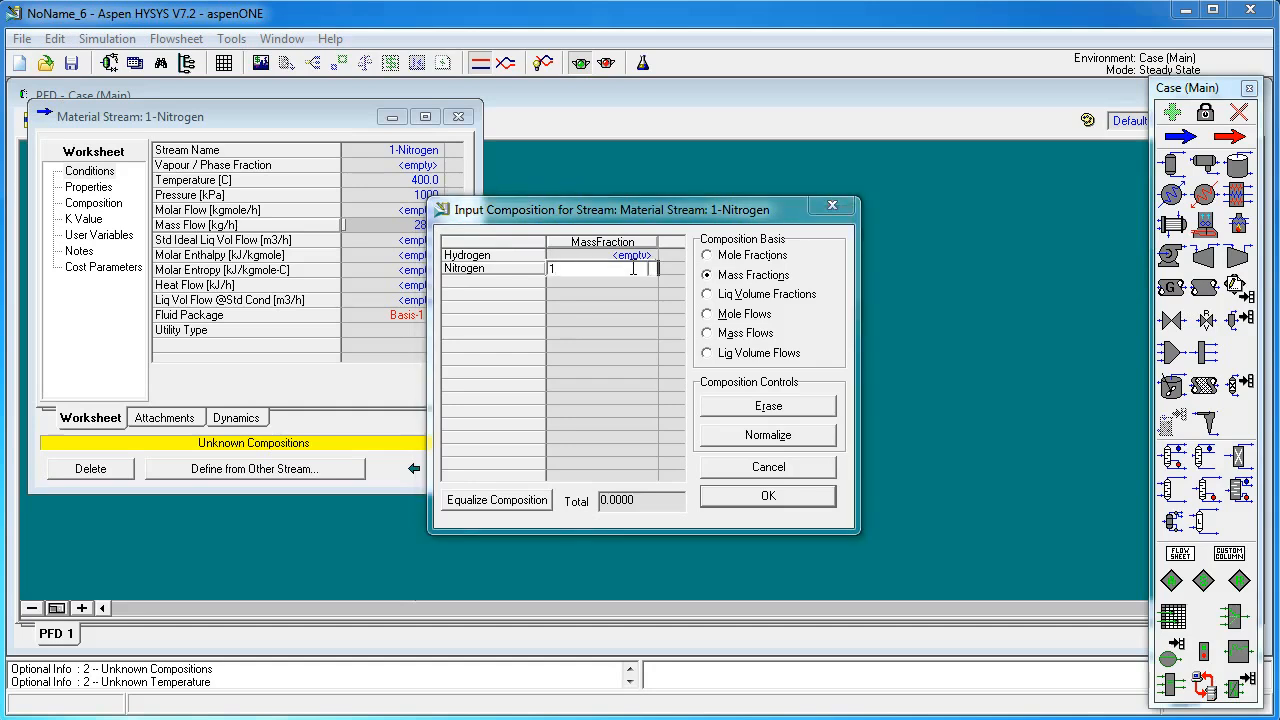
{"action": "key", "text": "Return"}
{"action": "left_click", "coordinate": [640, 256]}
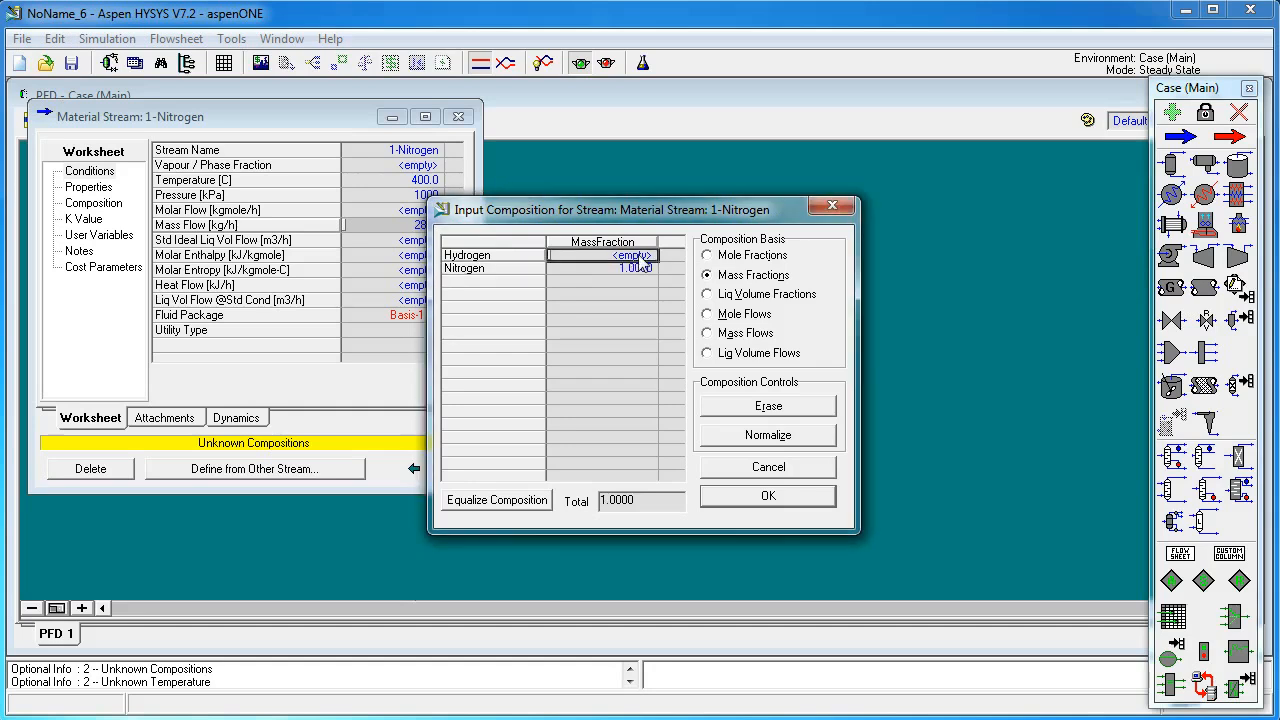
{"action": "type", "text": "0"}
{"action": "key", "text": "Return"}
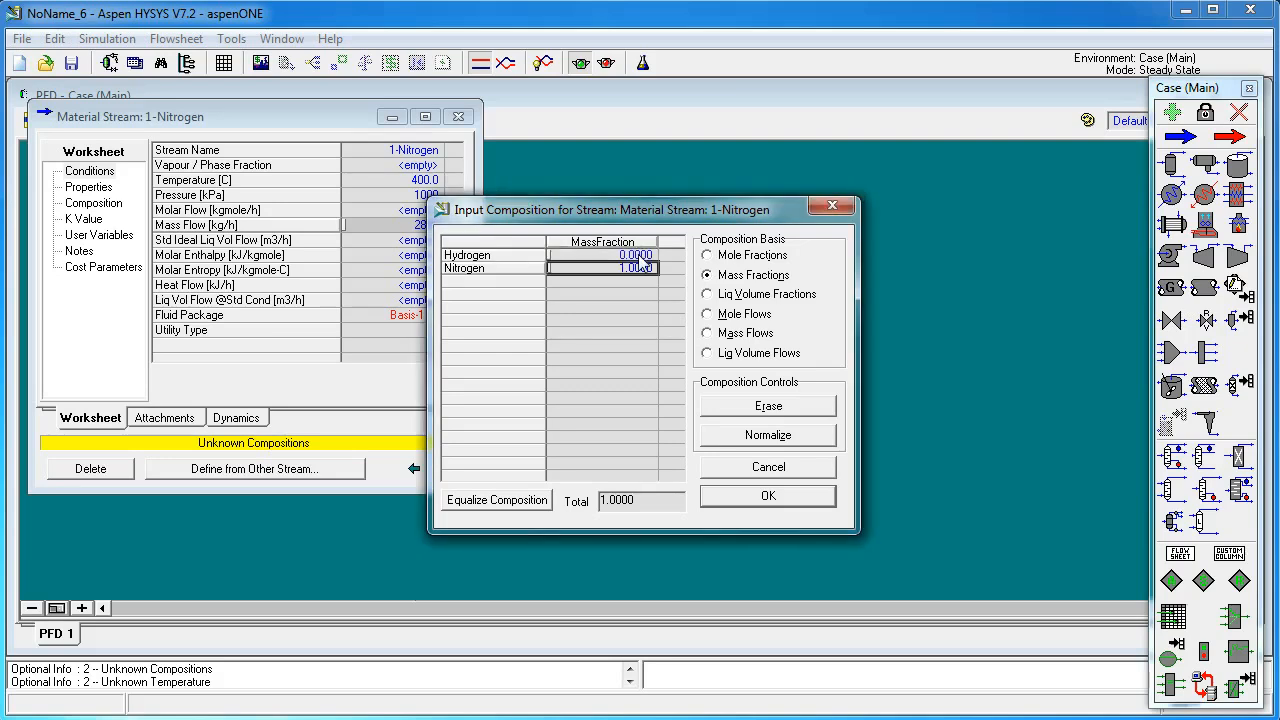
{"action": "left_click", "coordinate": [770, 435]}
{"action": "left_click", "coordinate": [768, 496]}
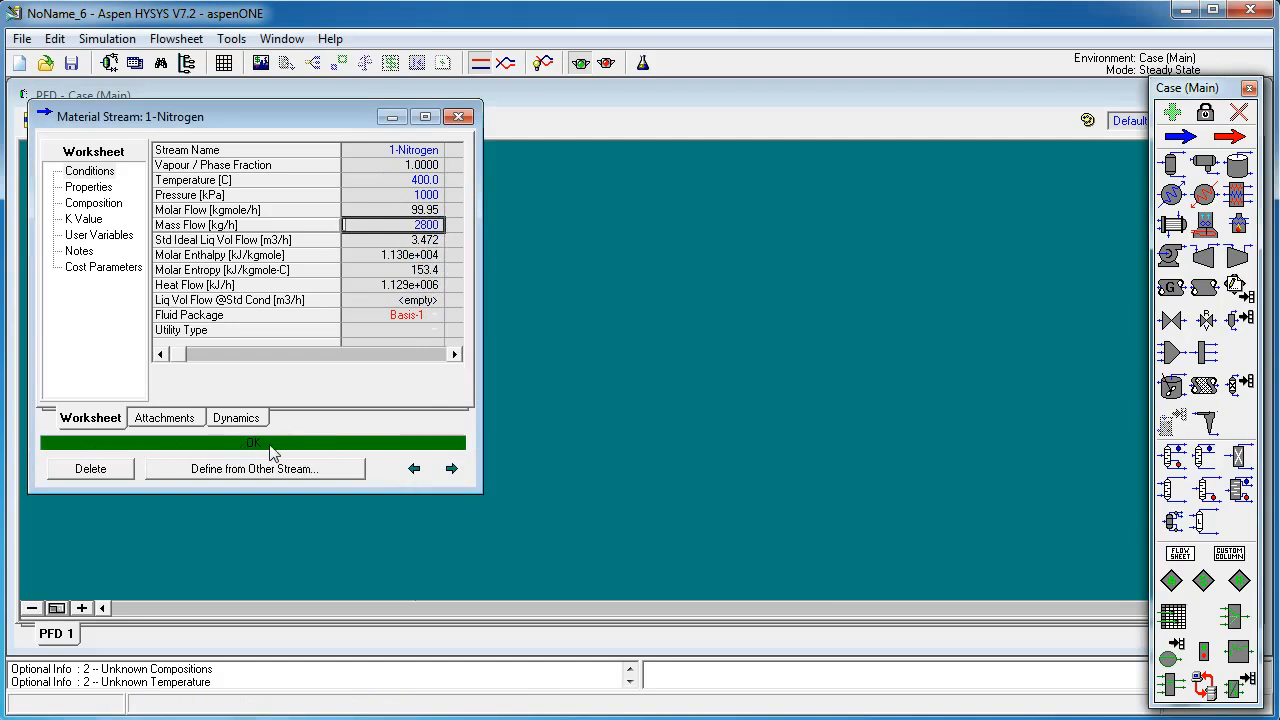
Step: Close the nitrogen stream, open the second material stream, and rename it 2-Hydrogen
{"action": "left_click", "coordinate": [458, 117]}
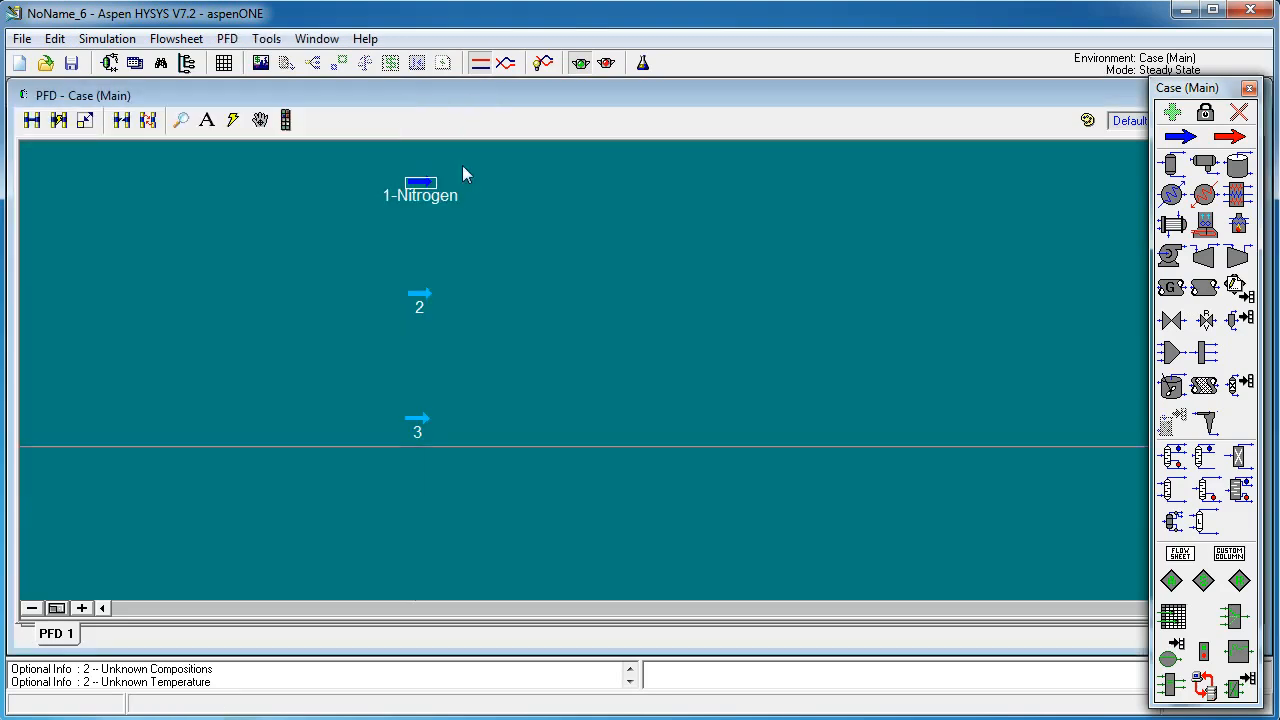
{"action": "double_click", "coordinate": [417, 298]}
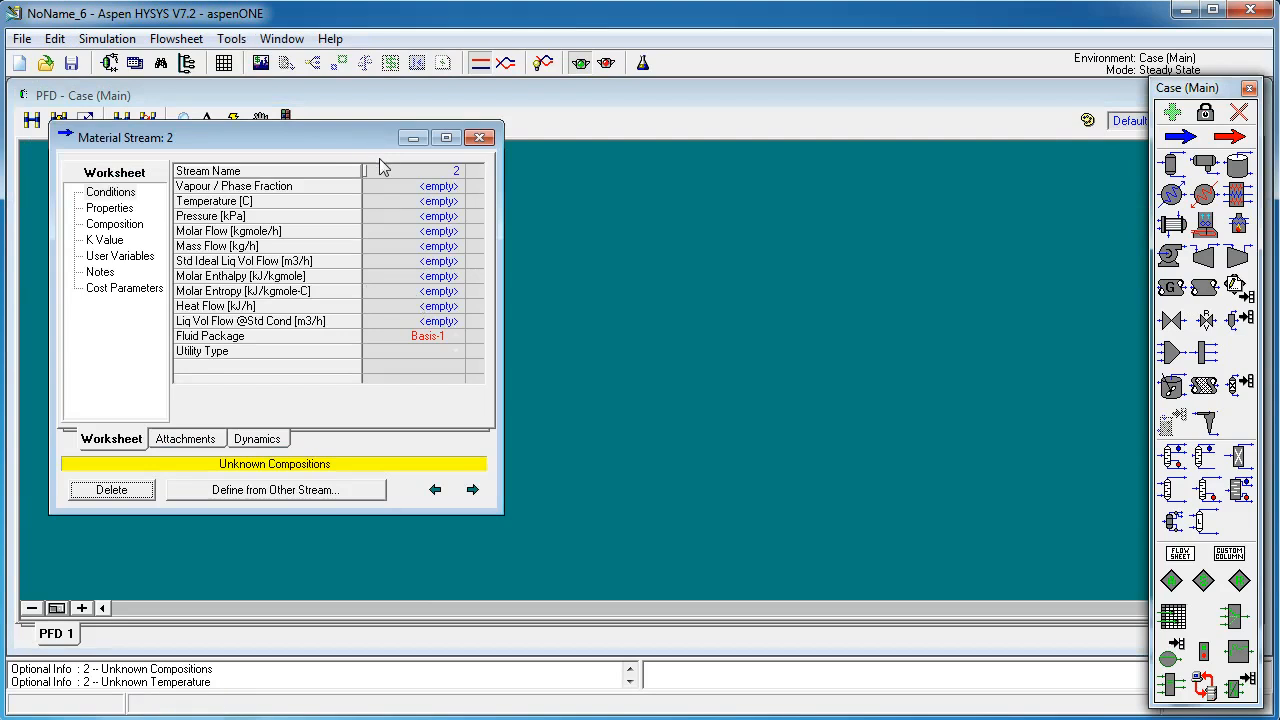
{"action": "type", "text": "2-Hydrogen"}
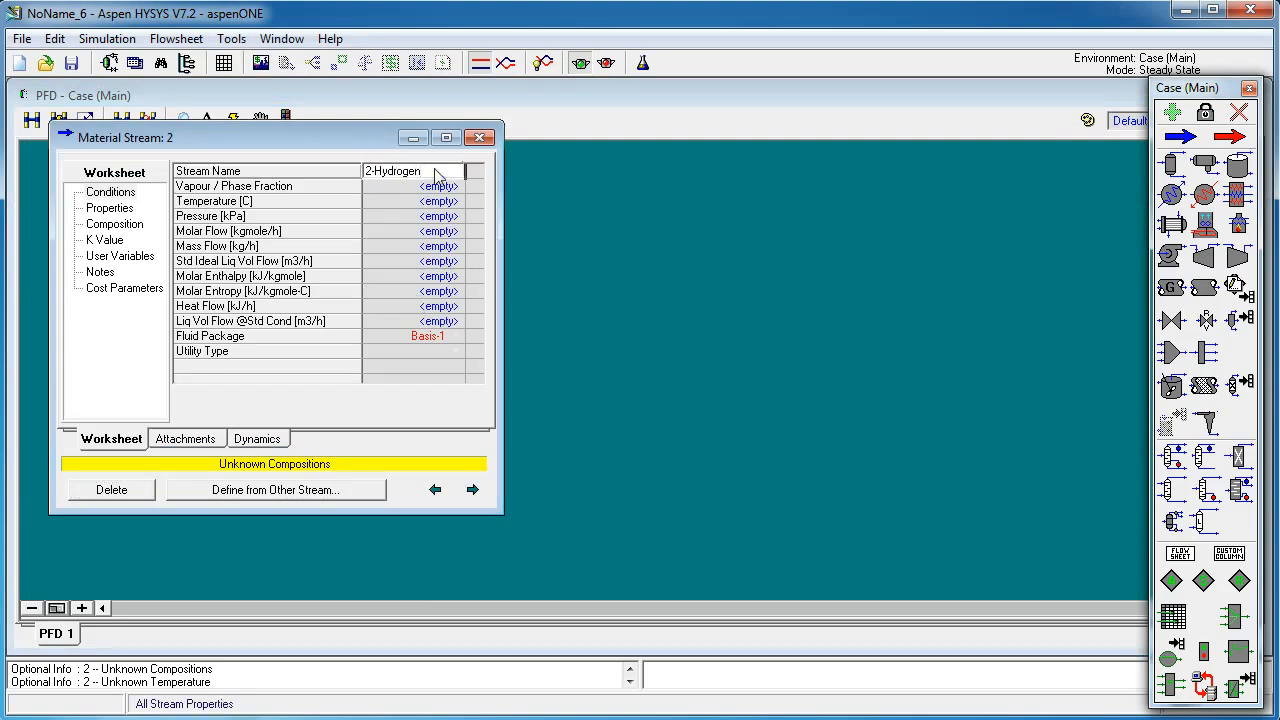
{"action": "key", "text": "Return"}
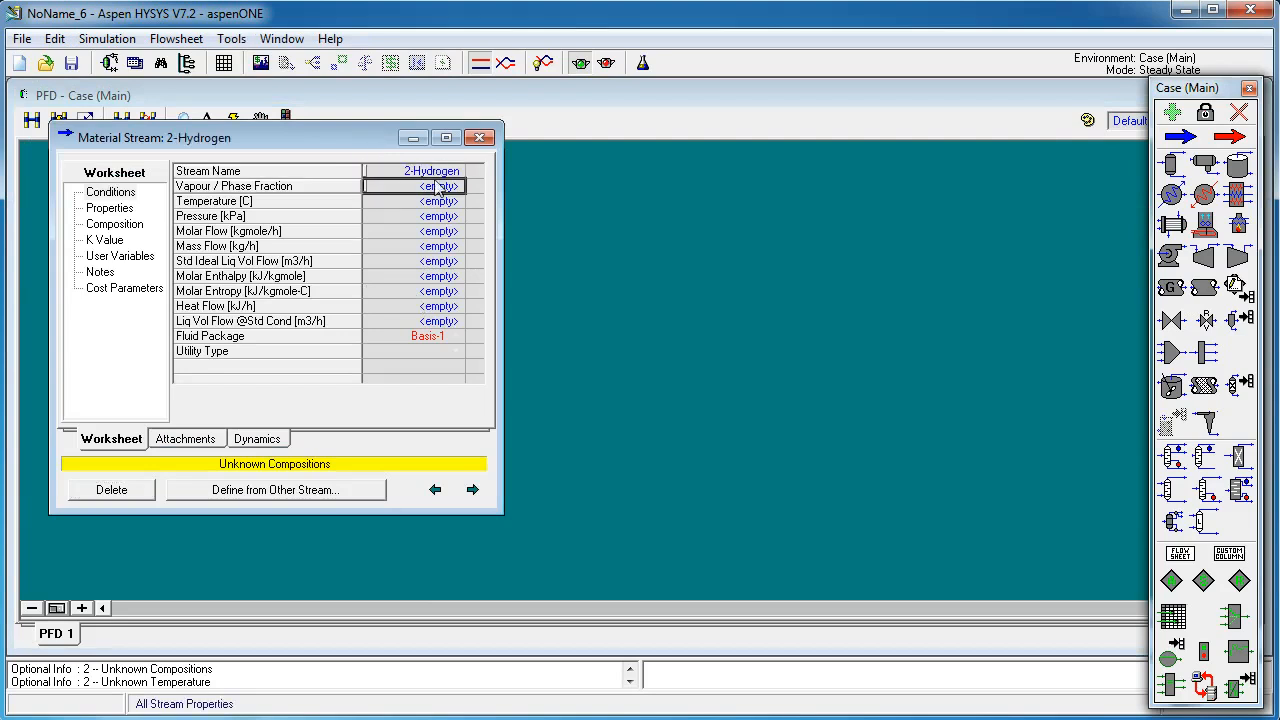
Step: Set the 2-Hydrogen stream's temperature to 400 C
{"action": "left_click", "coordinate": [446, 202]}
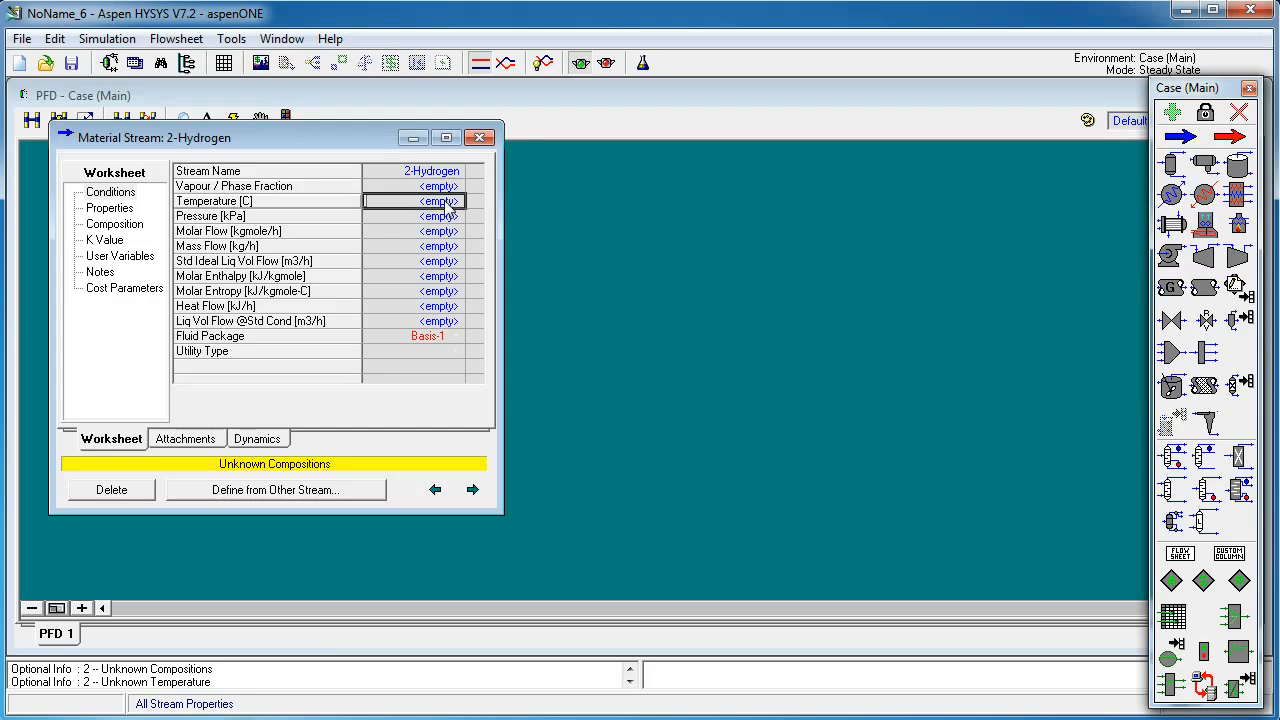
{"action": "type", "text": "400"}
{"action": "key", "text": "Return"}
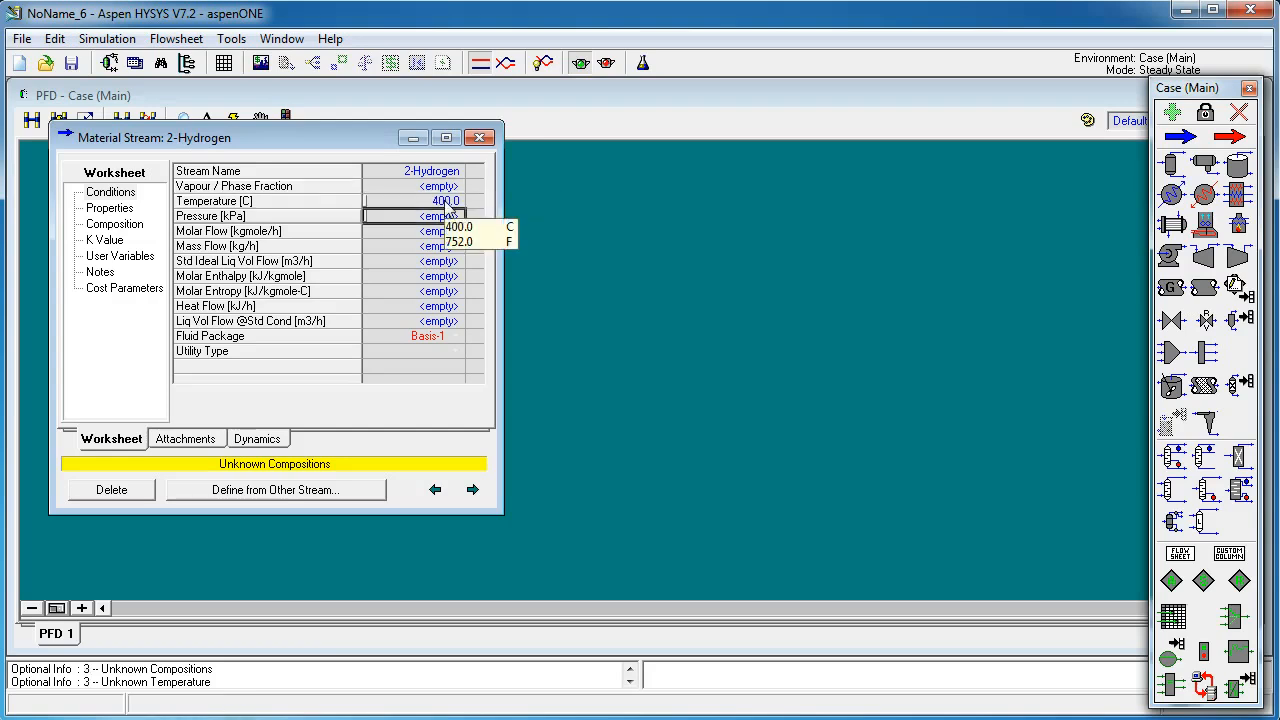
Step: Set the 2-Hydrogen stream's pressure to 1000 kPa and its mass flow to 600 kg/h
{"action": "type", "text": "1000"}
{"action": "key", "text": "Return"}
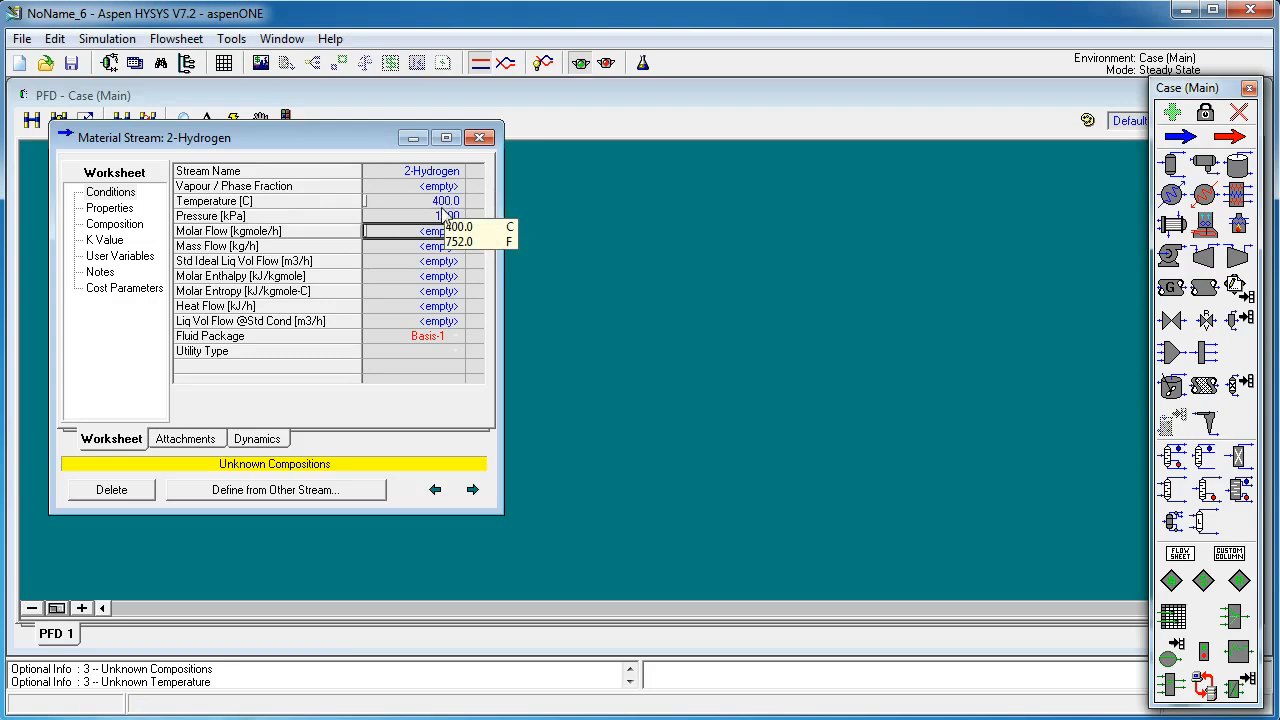
{"action": "left_click", "coordinate": [442, 248]}
{"action": "type", "text": "600"}
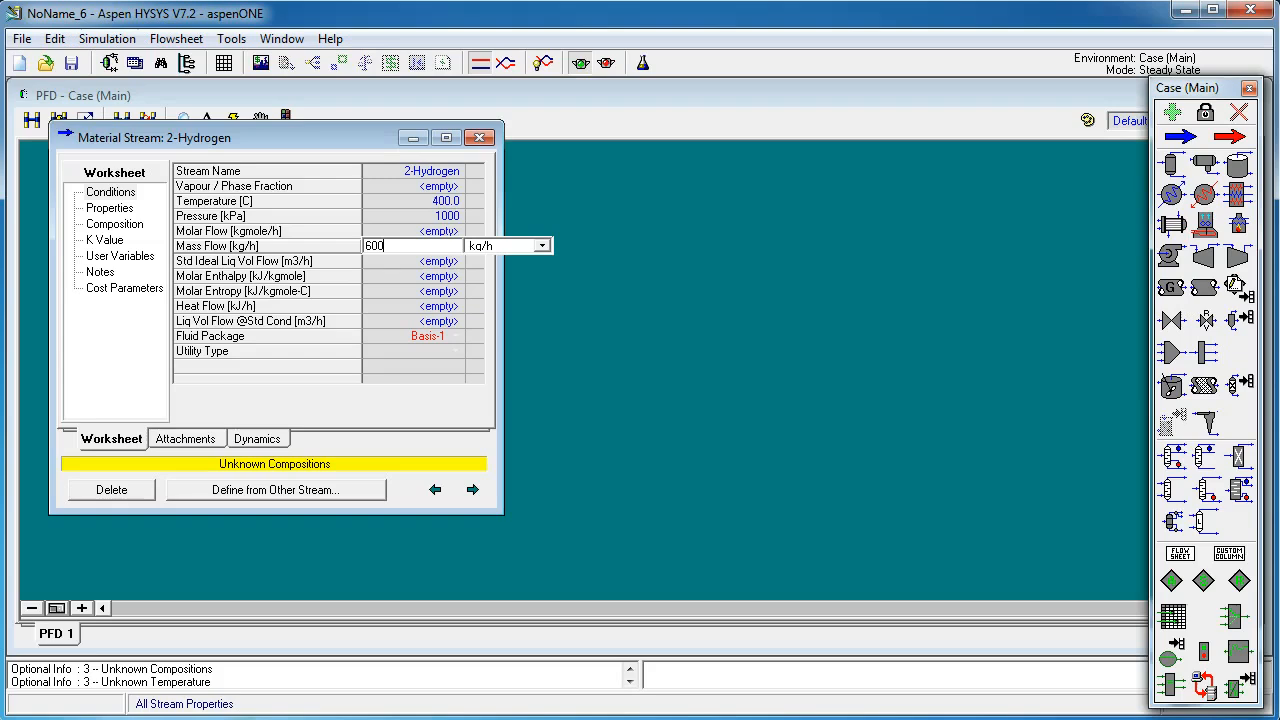
{"action": "key", "text": "Return"}
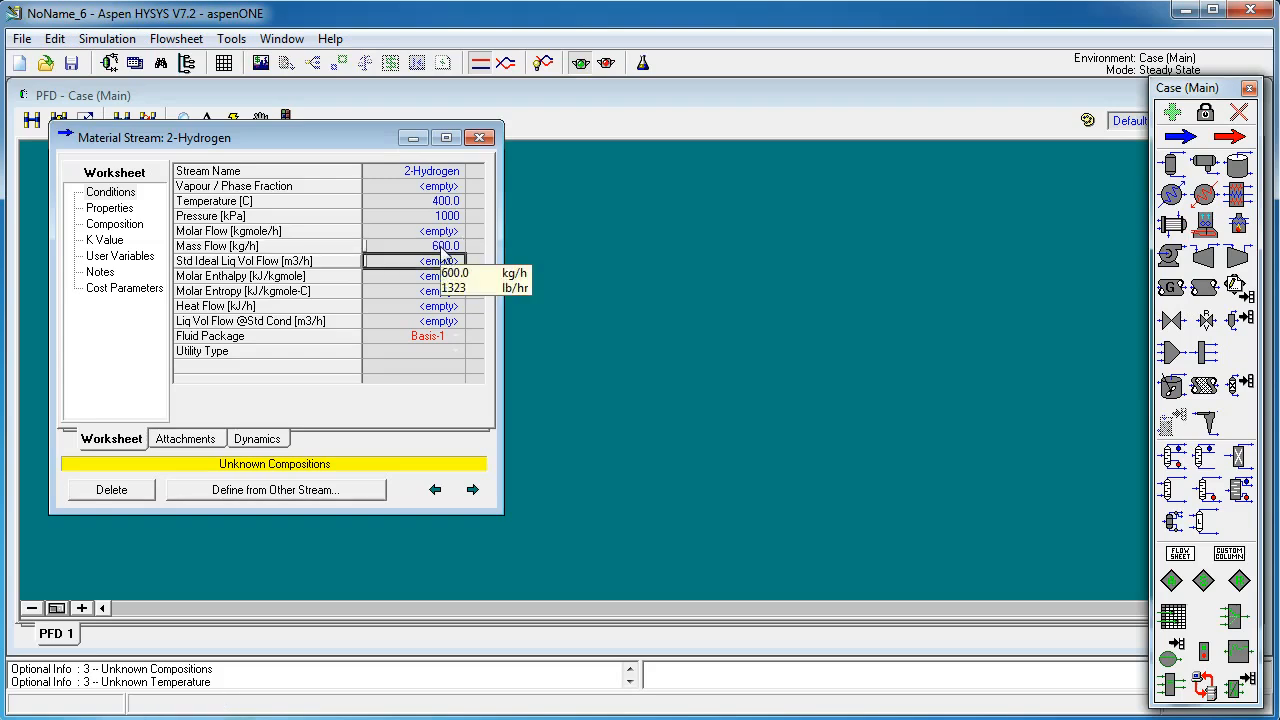
Step: Define the 2-Hydrogen composition as mass fractions: Hydrogen 1 and Nitrogen 0, then normalize and accept
{"action": "double_click", "coordinate": [445, 246]}
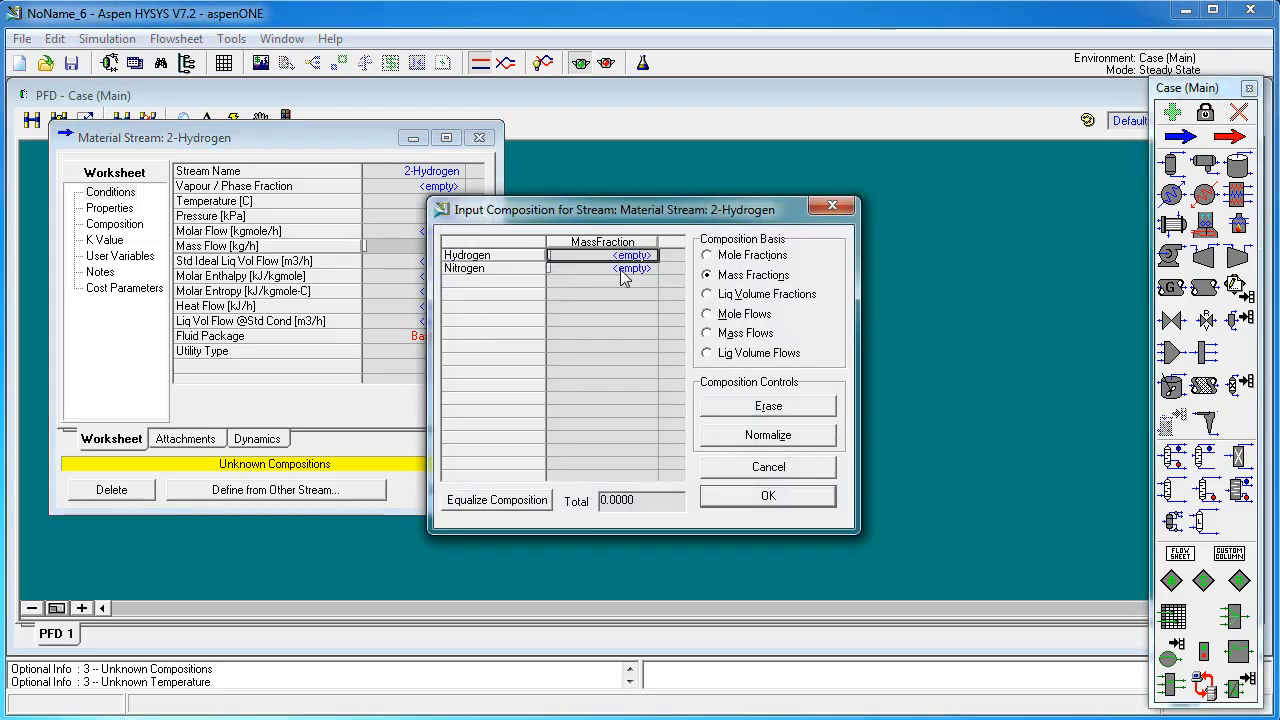
{"action": "type", "text": "1"}
{"action": "key", "text": "Return"}
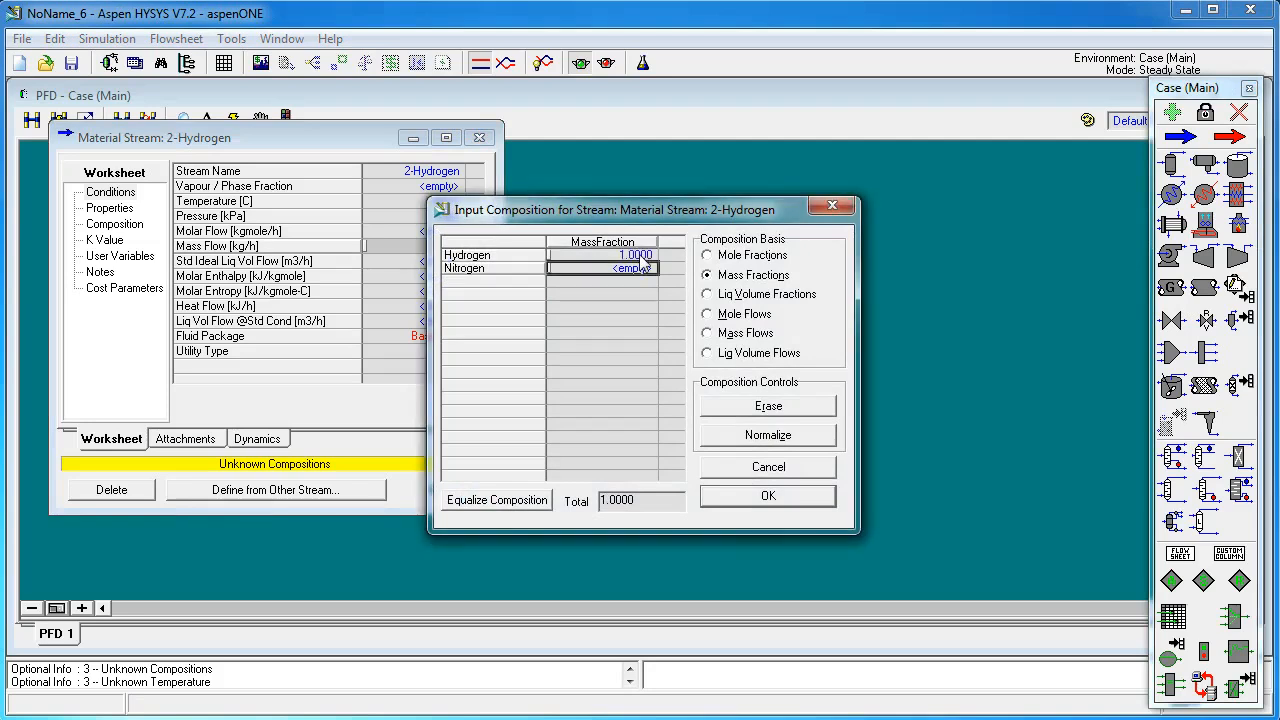
{"action": "type", "text": "0"}
{"action": "key", "text": "Return"}
{"action": "left_click", "coordinate": [780, 437]}
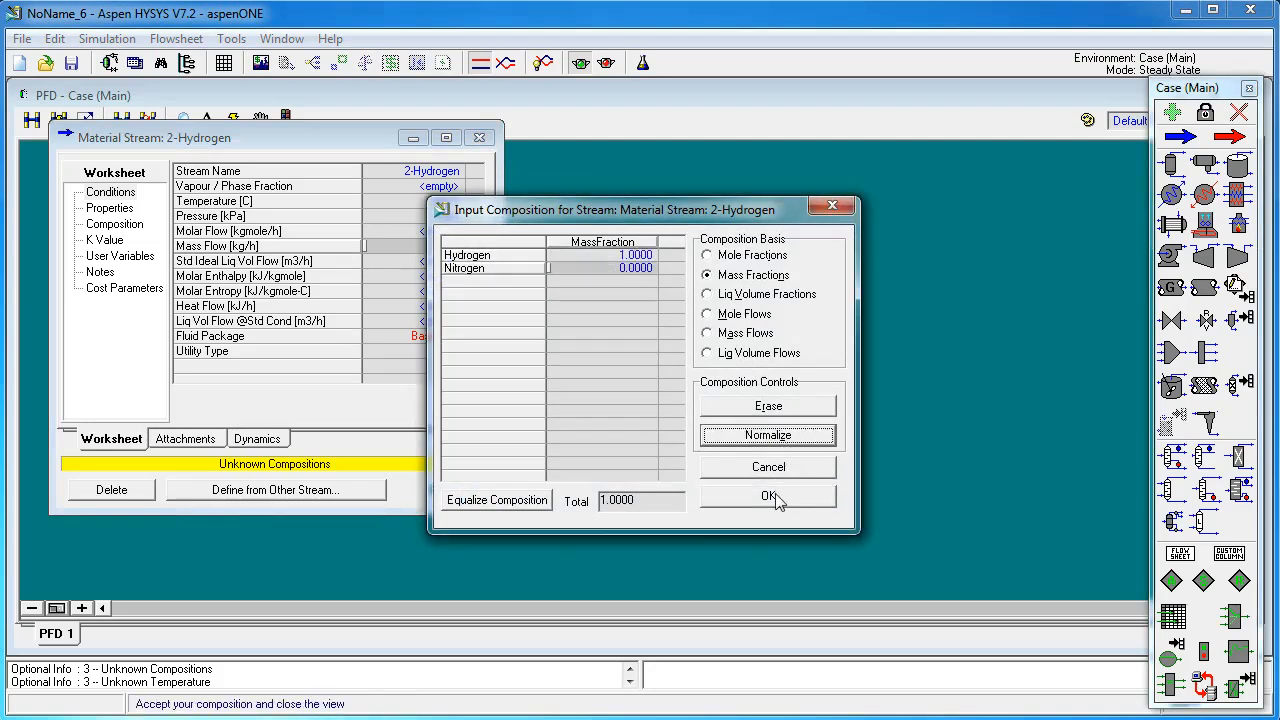
{"action": "left_click", "coordinate": [768, 496]}
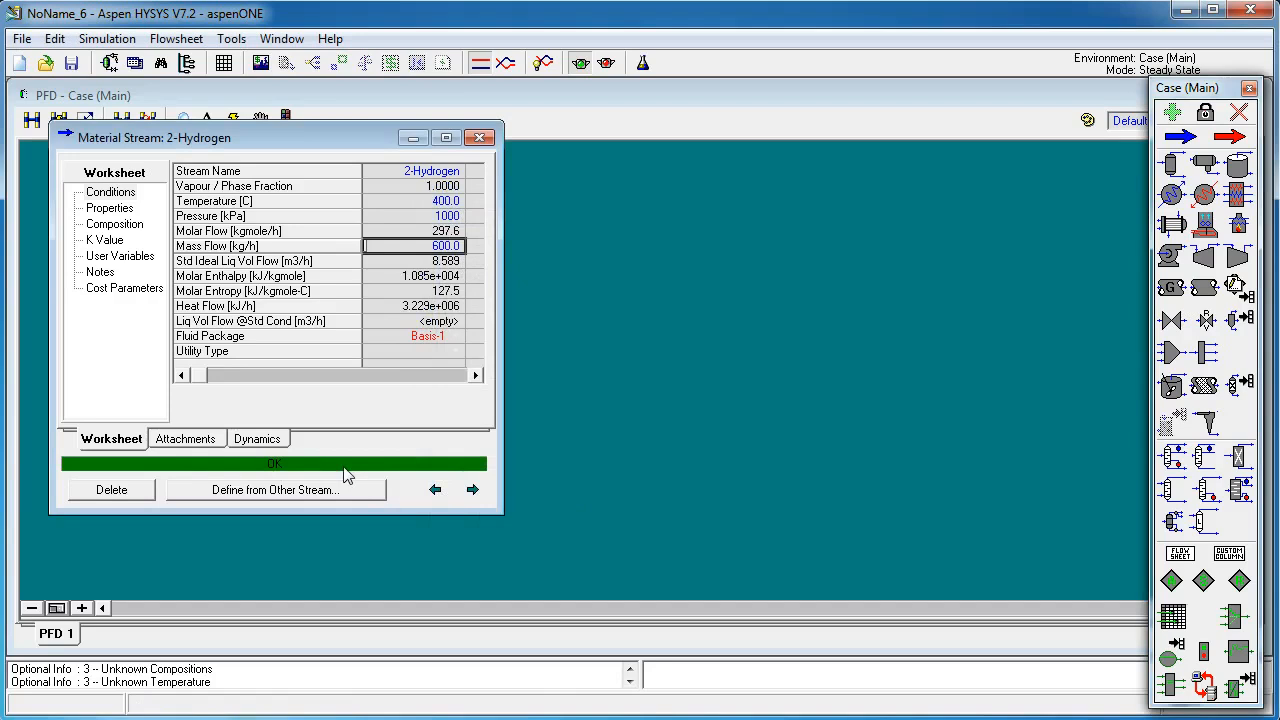
Step: Close the hydrogen stream and add a new material stream to the right of the two feeds
{"action": "left_click", "coordinate": [479, 139]}
{"action": "left_click", "coordinate": [418, 425]}
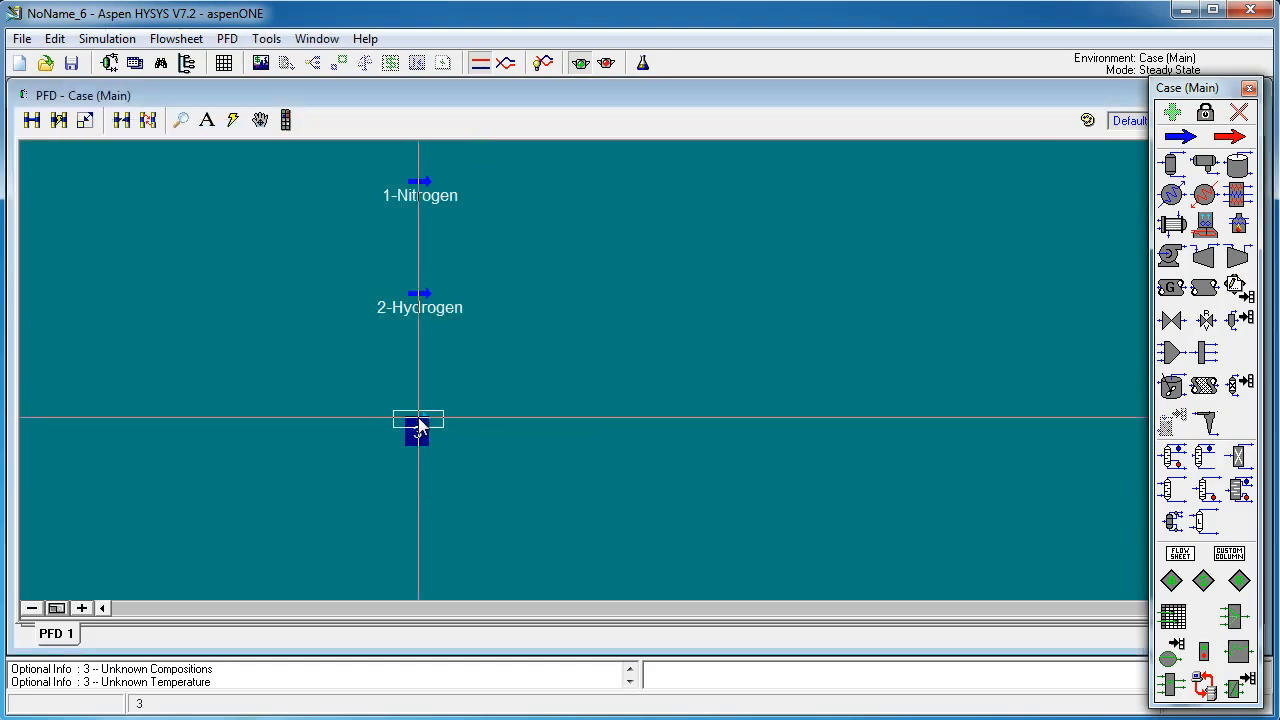
{"action": "left_click_drag", "start_coordinate": [418, 425], "coordinate": [729, 255]}
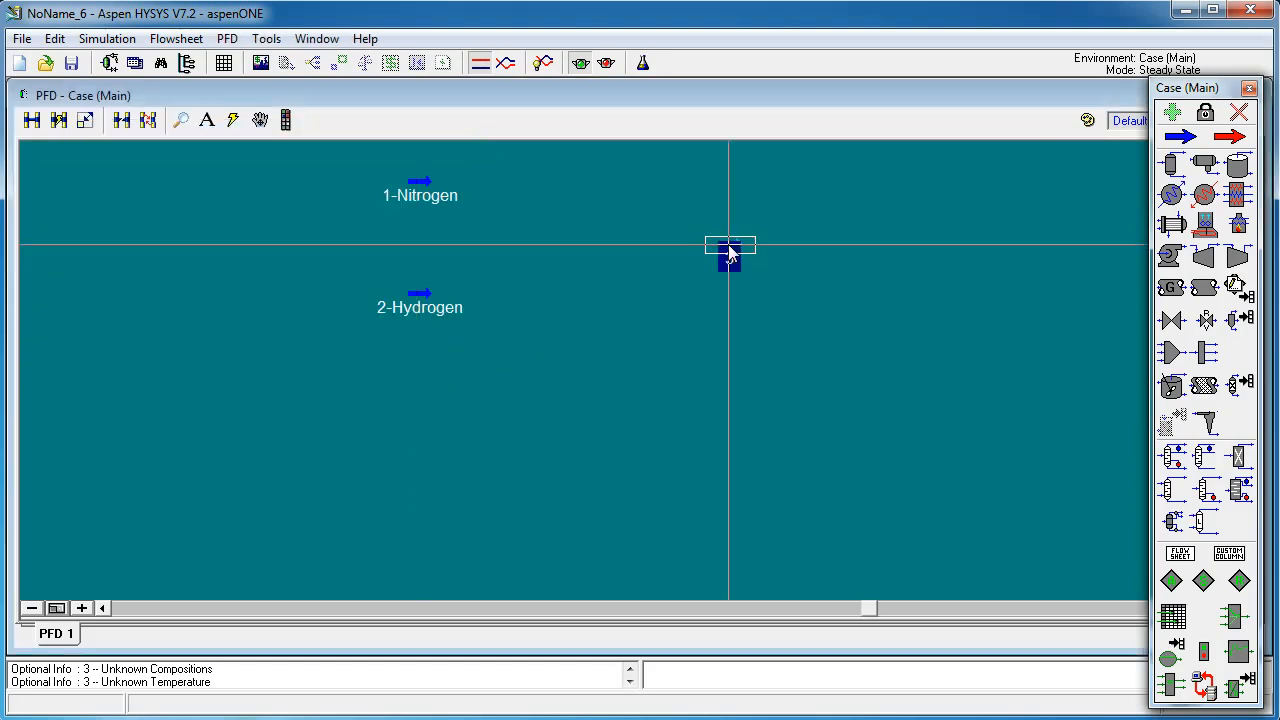
Step: Open the new stream, rename it 3-Mixture, and close it
{"action": "double_click", "coordinate": [729, 255]}
{"action": "left_click", "coordinate": [458, 193]}
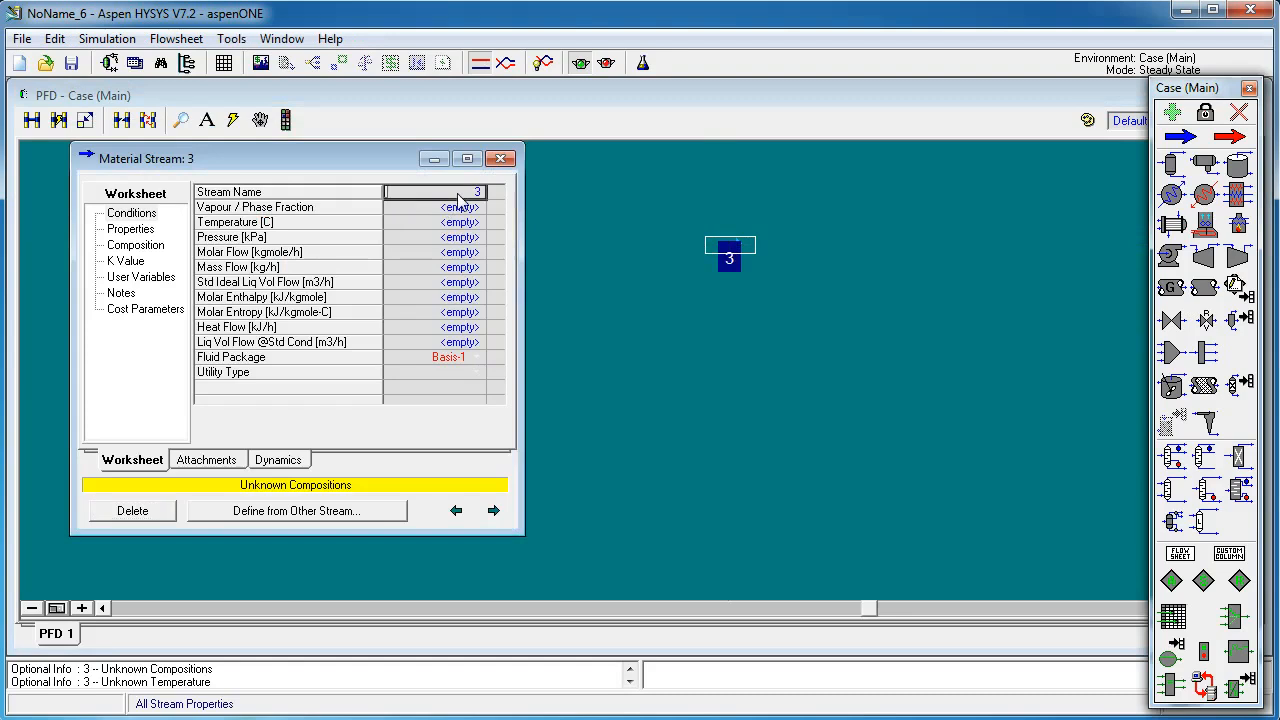
{"action": "left_click", "coordinate": [458, 193]}
{"action": "type", "text": "-"}
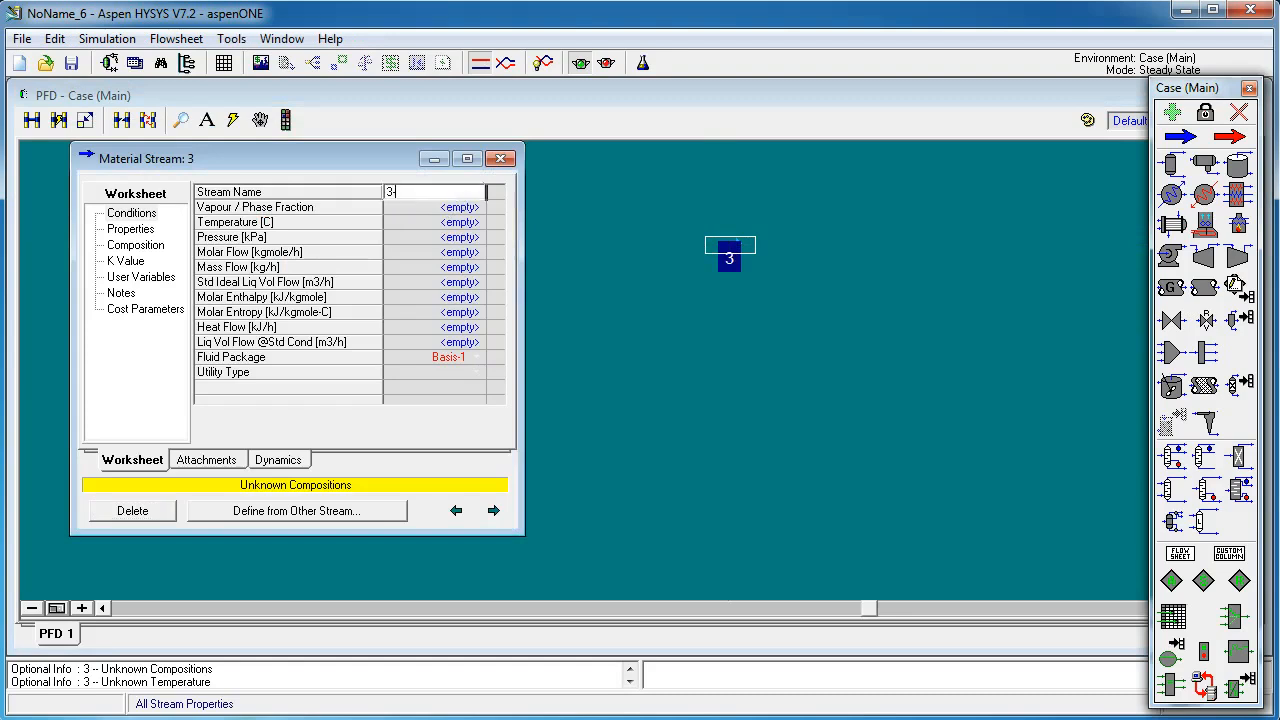
{"action": "type", "text": "Mixture"}
{"action": "key", "text": "Return"}
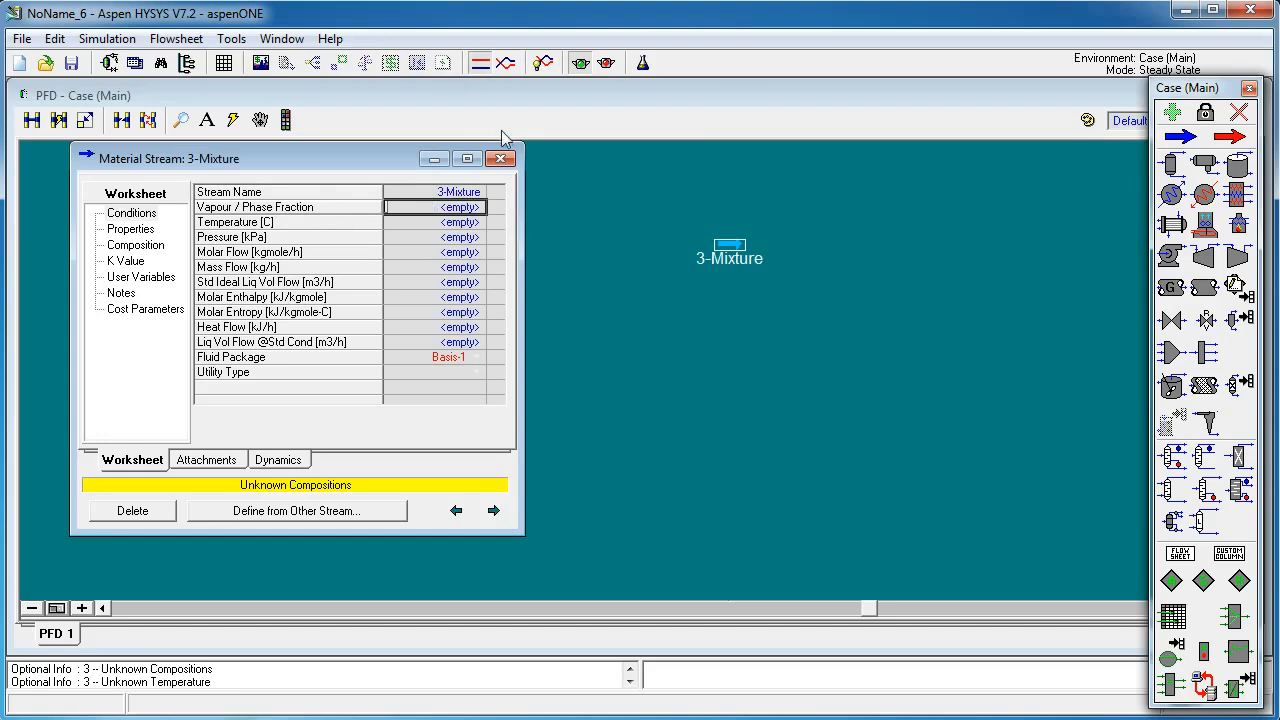
{"action": "left_click", "coordinate": [502, 160]}
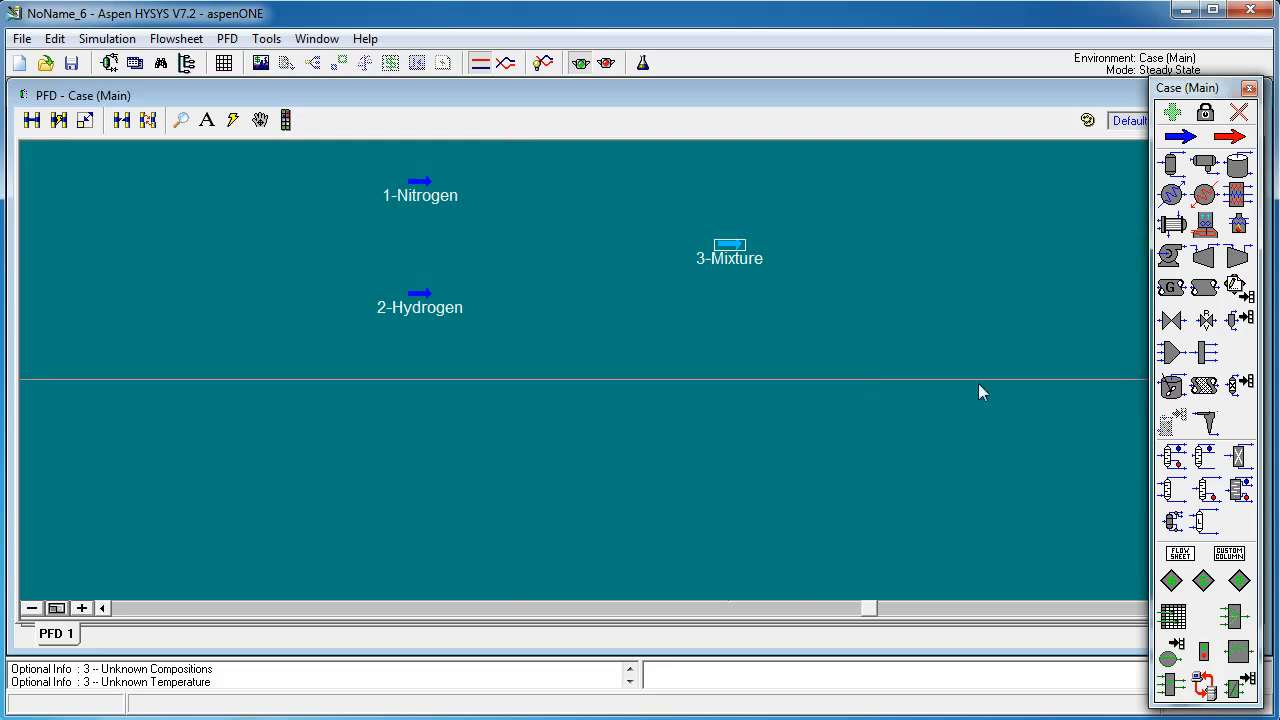
Step: Add a Mixer between the feeds, connecting 1-Nitrogen and 2-Hydrogen as inlets and 3-Mixture as outlet
{"action": "left_click", "coordinate": [1172, 352]}
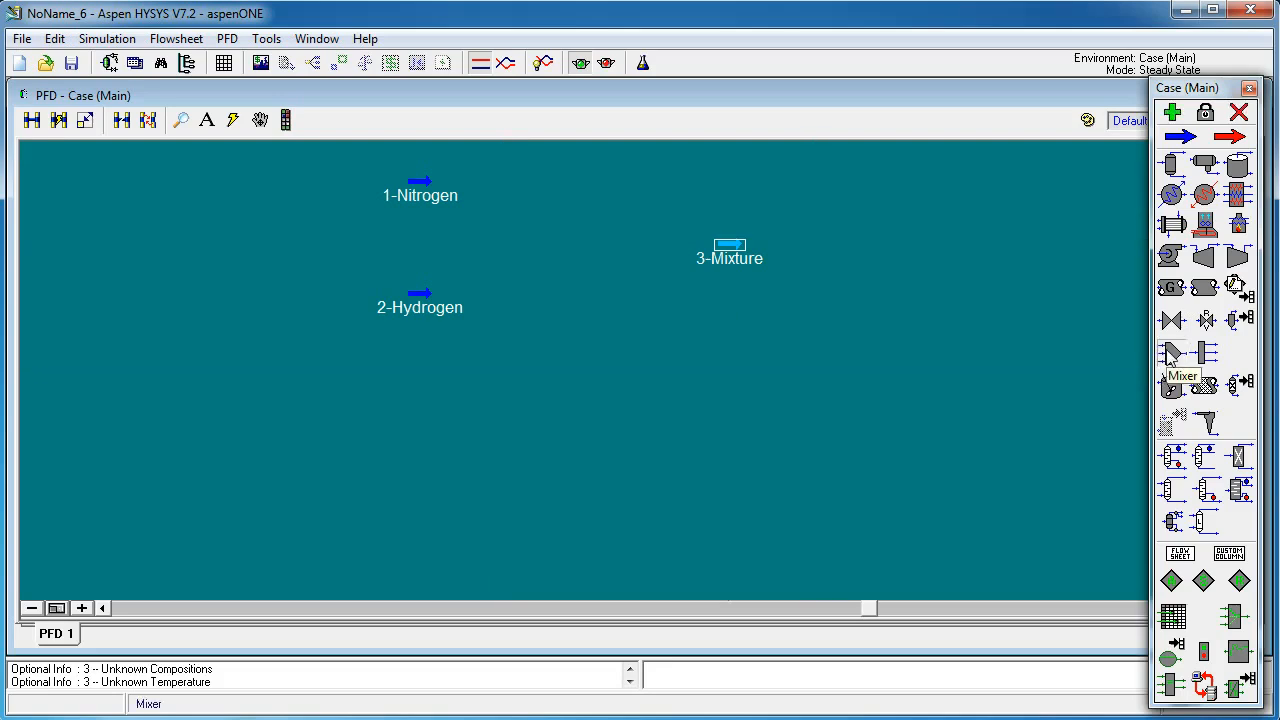
{"action": "left_click", "coordinate": [541, 290]}
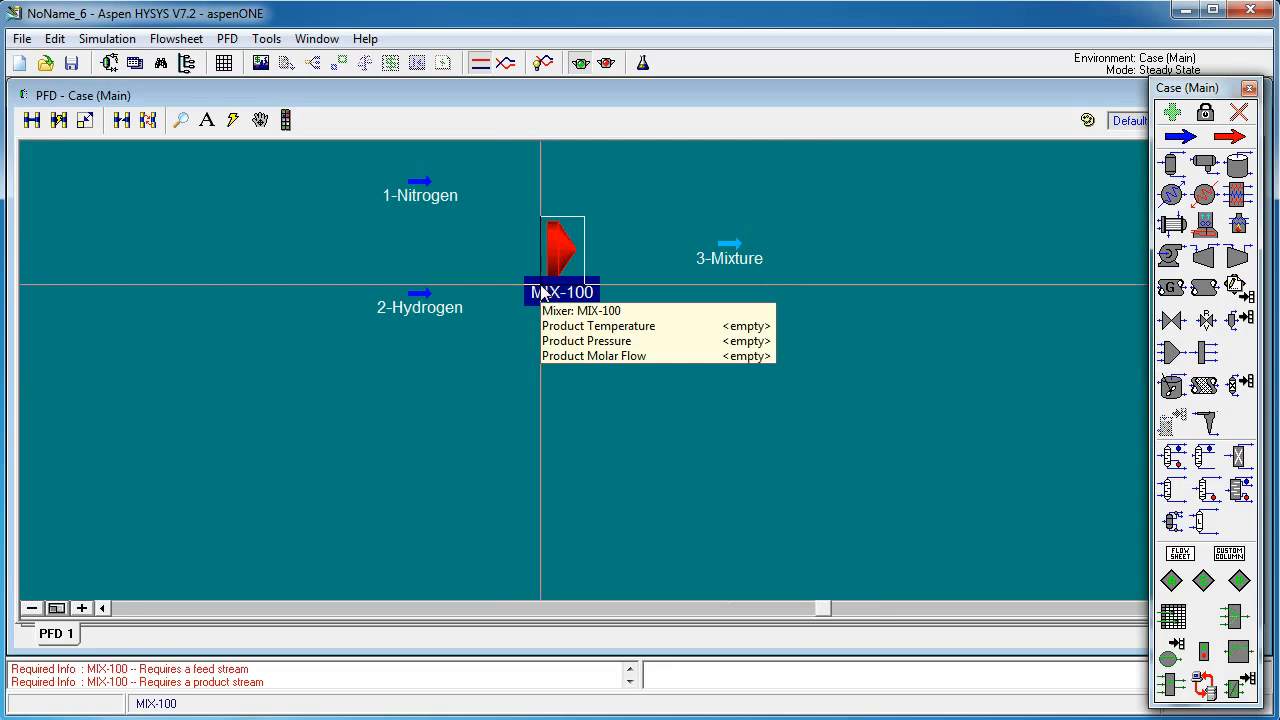
{"action": "double_click", "coordinate": [561, 253]}
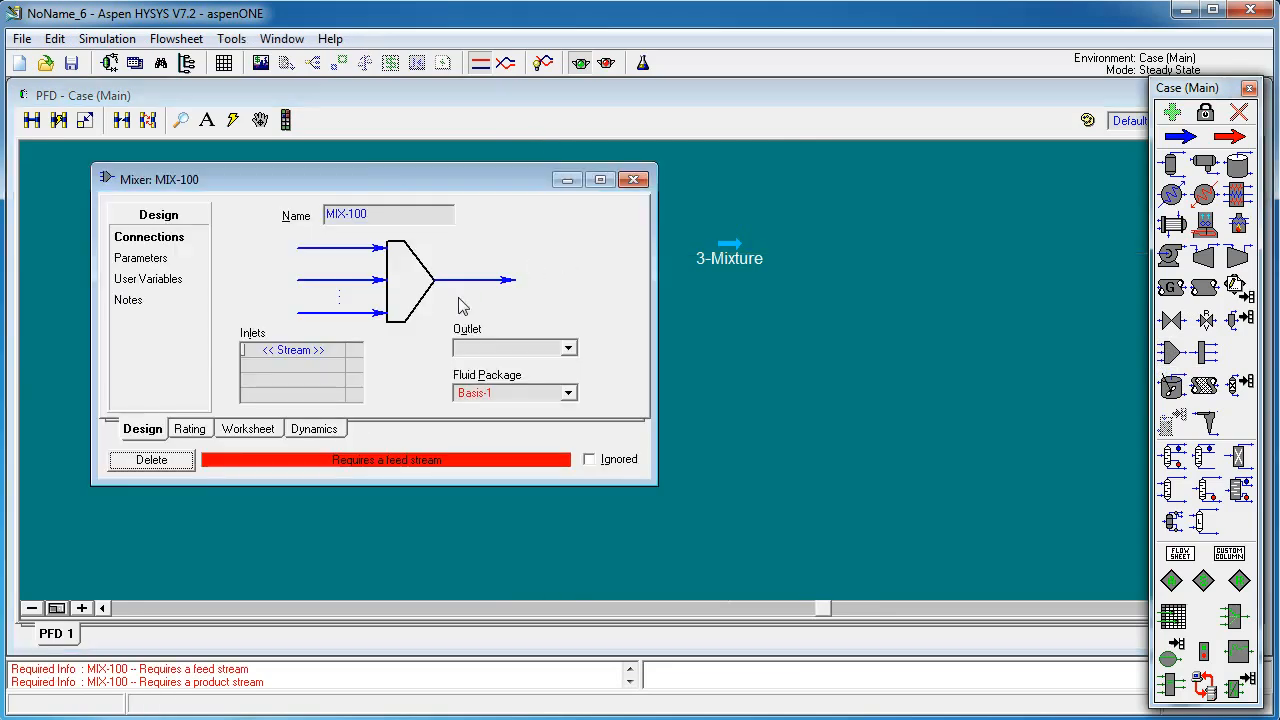
{"action": "left_click", "coordinate": [336, 354]}
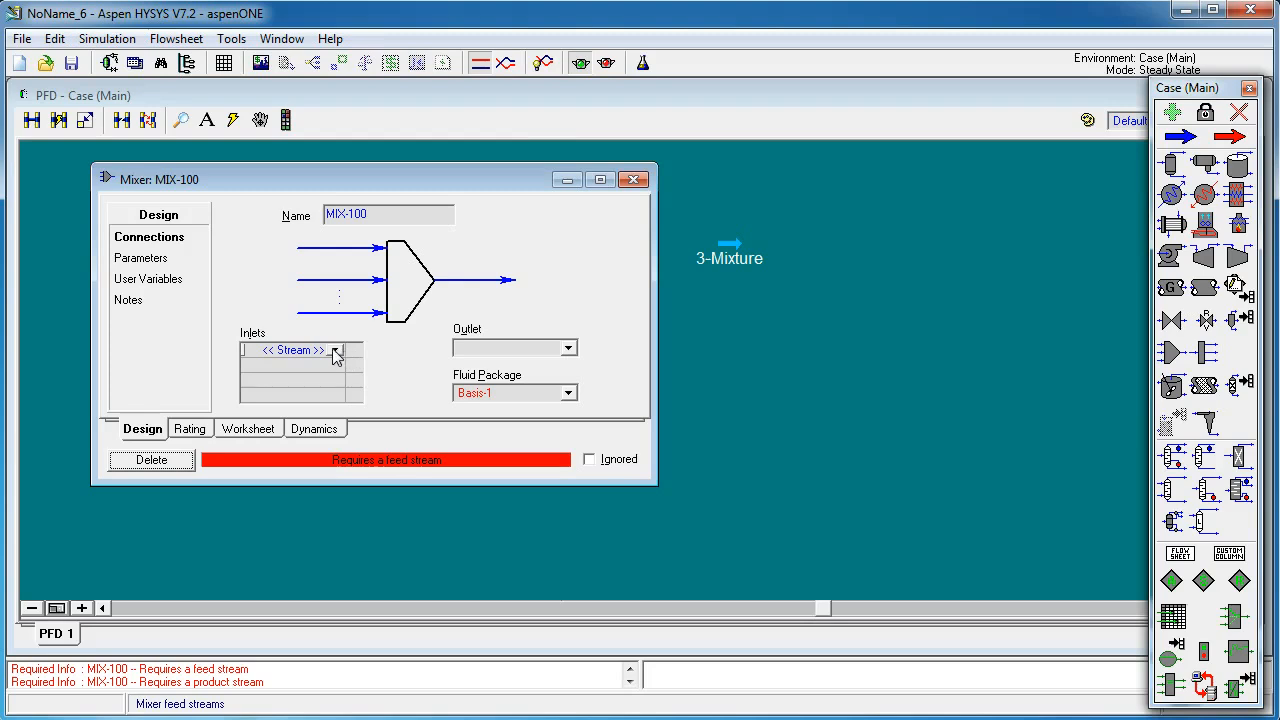
{"action": "left_click", "coordinate": [336, 353]}
{"action": "left_click", "coordinate": [295, 364]}
{"action": "left_click", "coordinate": [333, 364]}
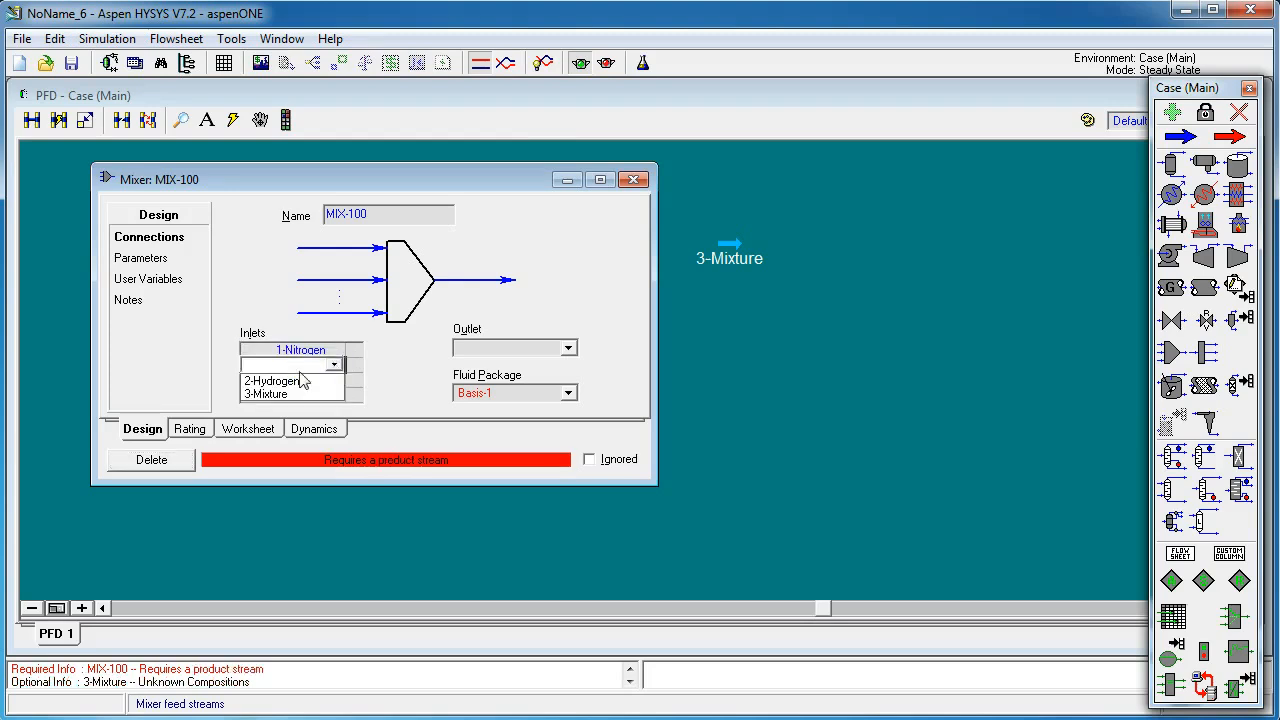
{"action": "left_click", "coordinate": [276, 382]}
{"action": "left_click", "coordinate": [569, 349]}
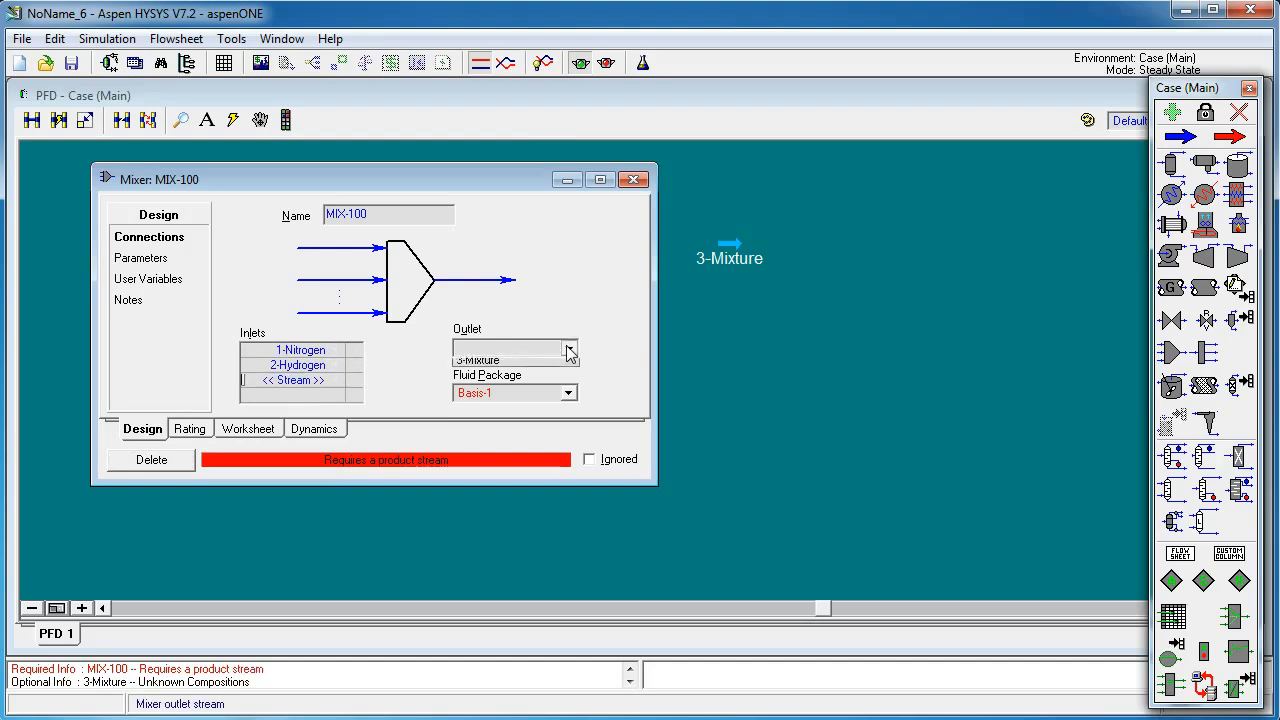
{"action": "left_click", "coordinate": [484, 366]}
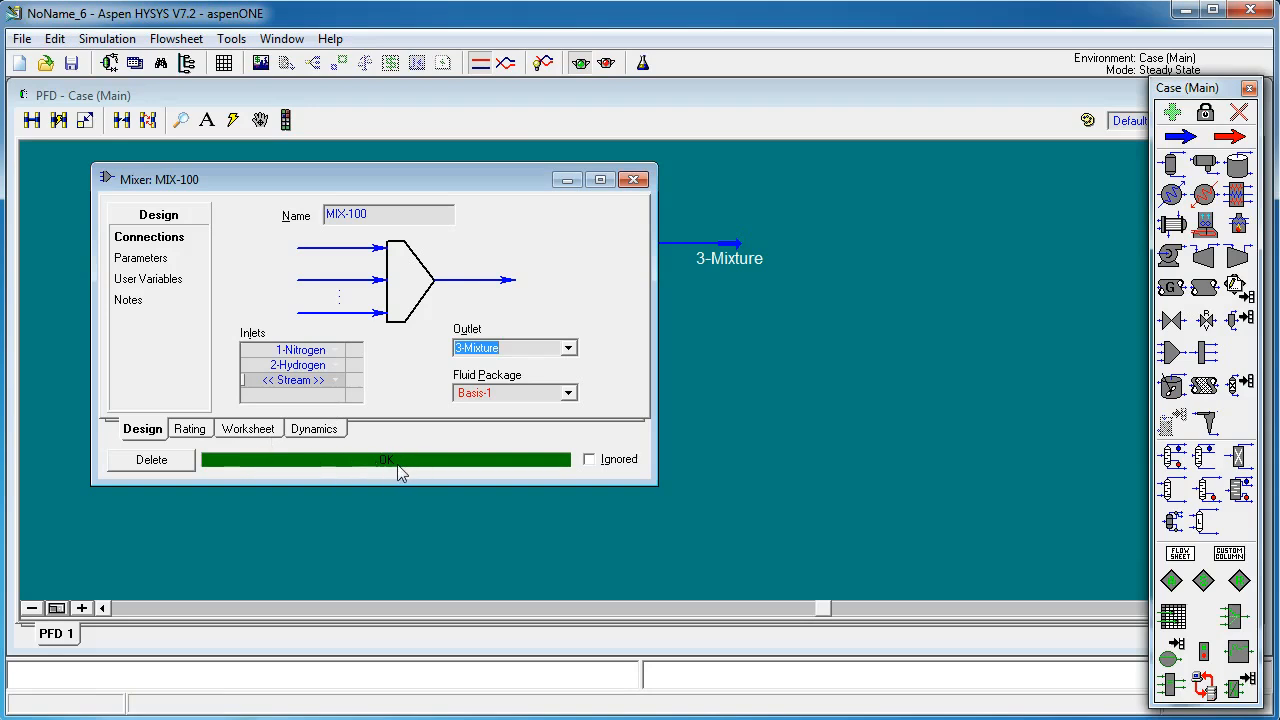
{"action": "left_click", "coordinate": [634, 180]}
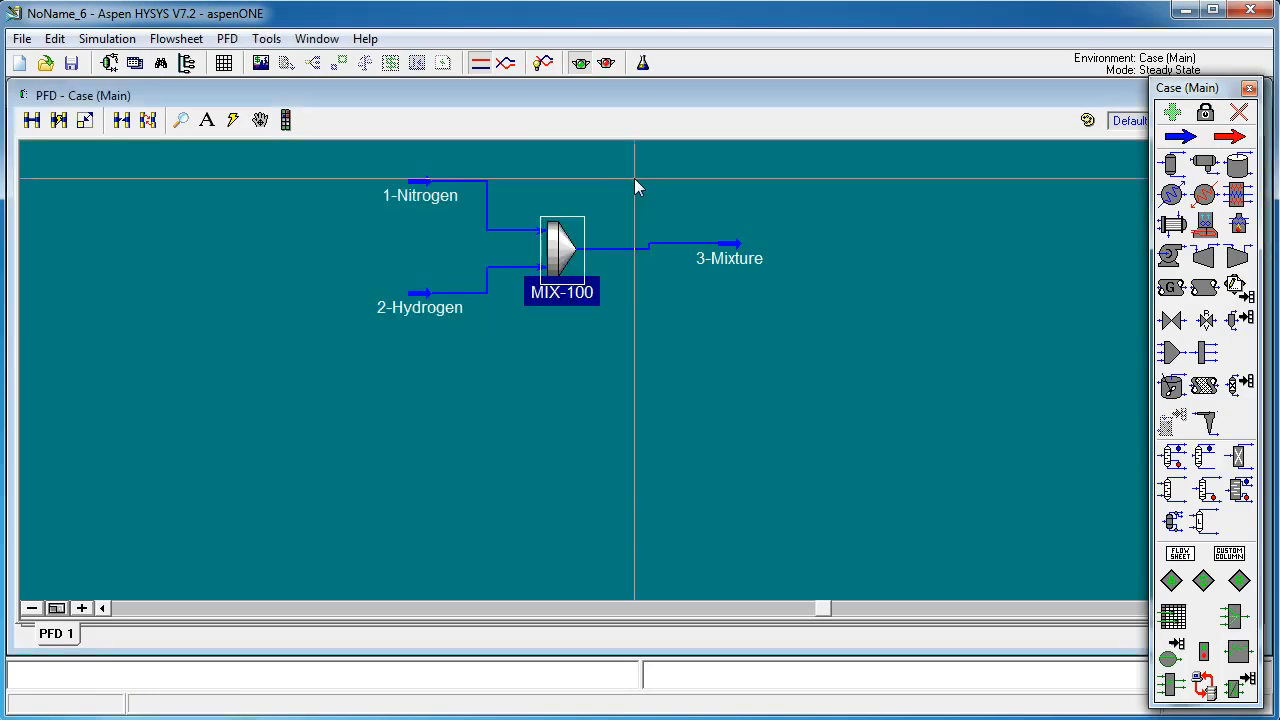
Step: Close the object palette
{"action": "left_click", "coordinate": [1249, 88]}
{"action": "left_click", "coordinate": [1249, 149]}
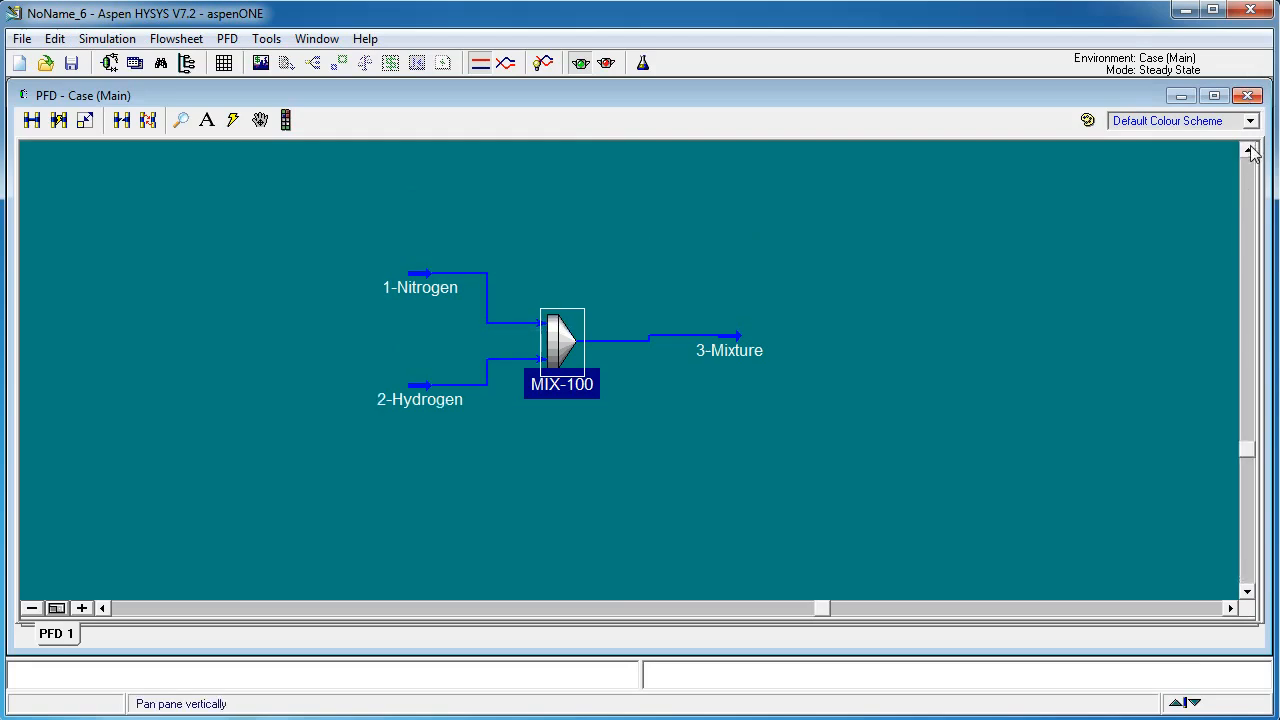
{"action": "scroll", "coordinate": [703, 281], "scroll_direction": "up", "scroll_amount": 1}
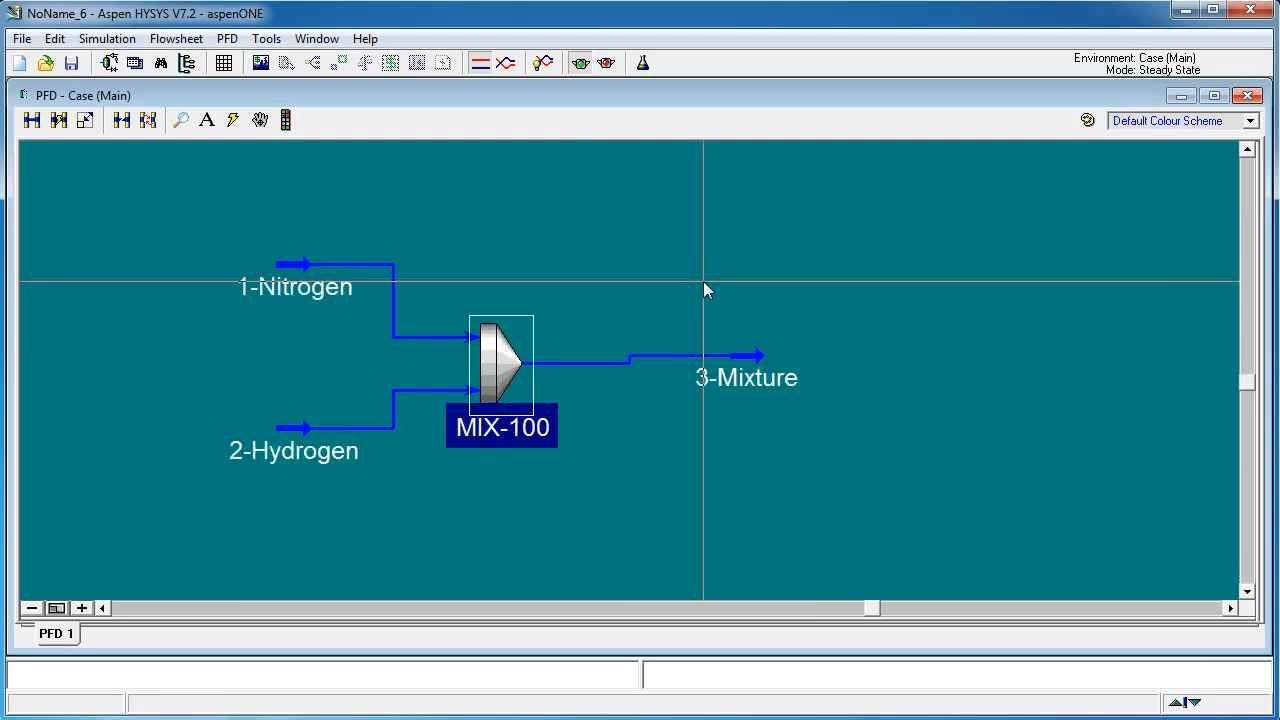
Step: Examine the 3-Mixture stream's calculated conditions and its mass-fraction composition
{"action": "double_click", "coordinate": [753, 358]}
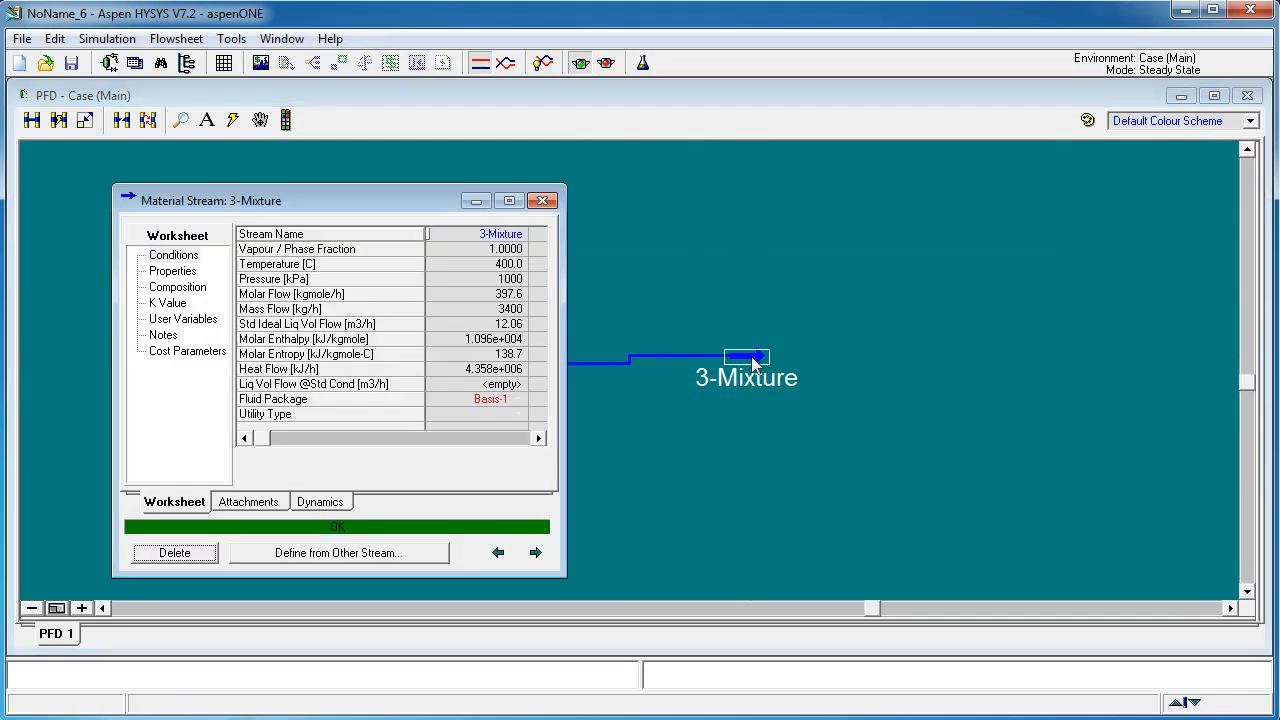
{"action": "left_click_drag", "start_coordinate": [400, 204], "coordinate": [1060, 193]}
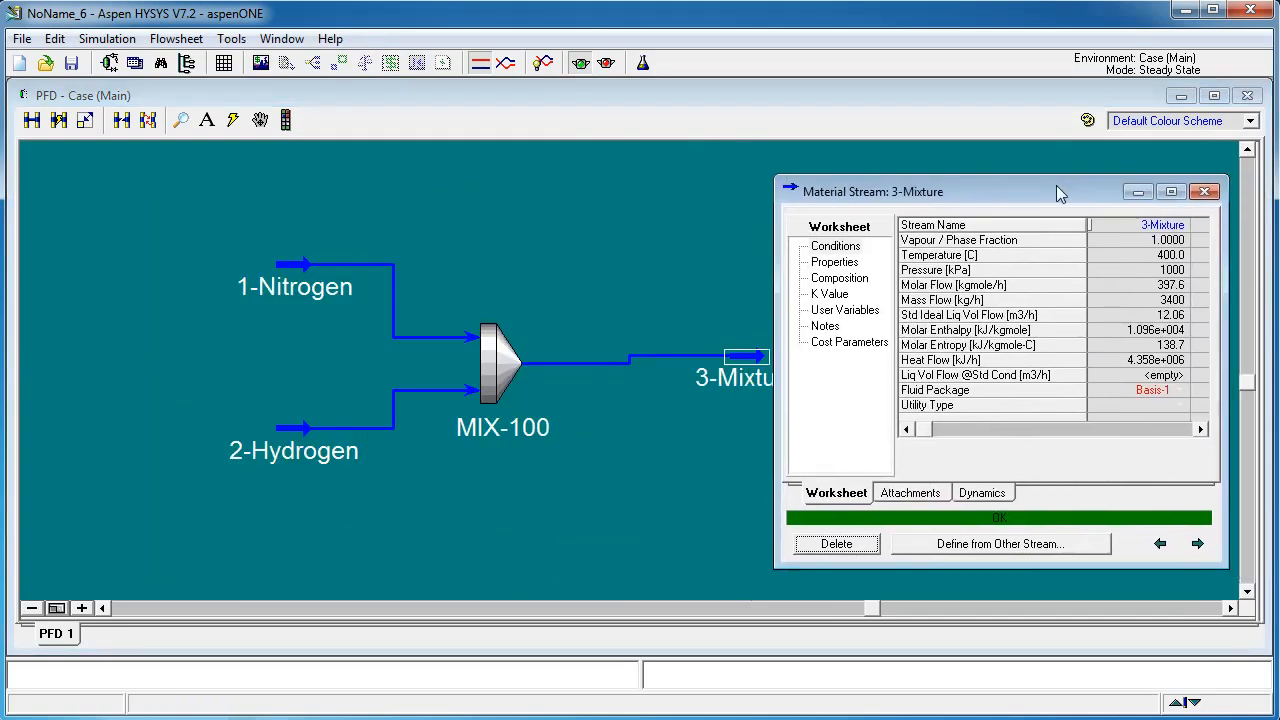
{"action": "mouse_move", "coordinate": [1172, 310]}
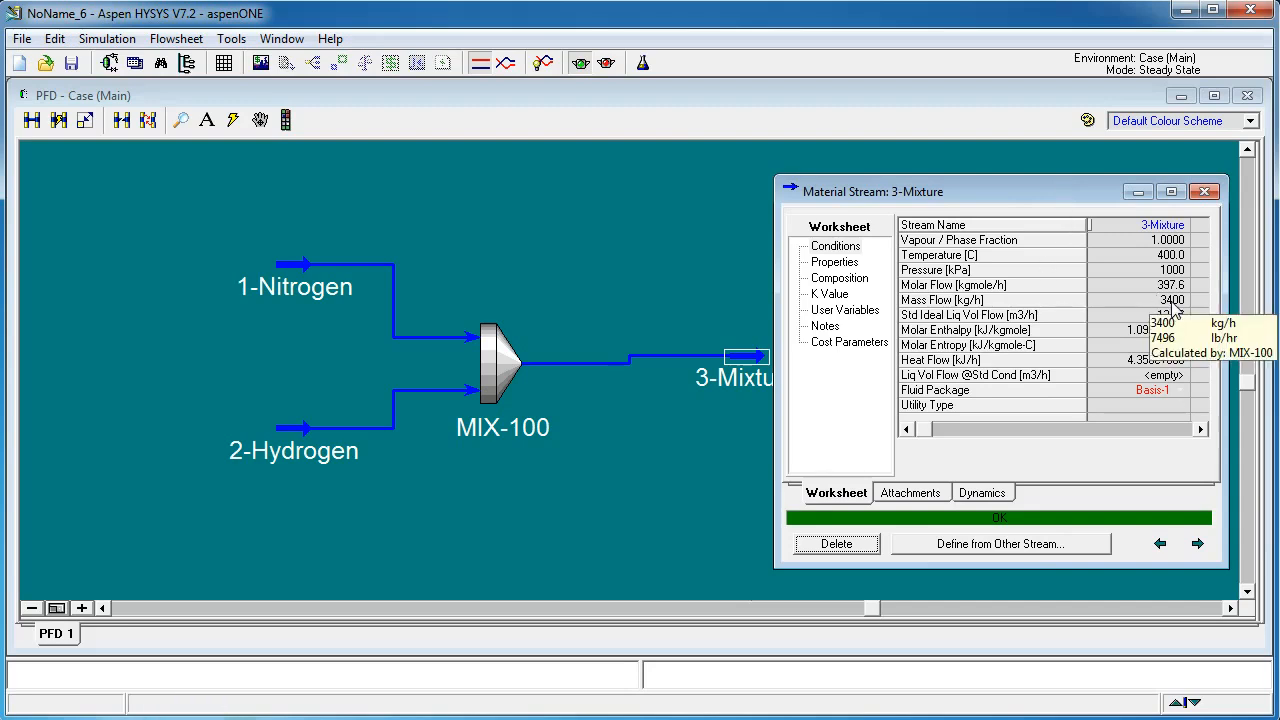
{"action": "double_click", "coordinate": [1172, 305]}
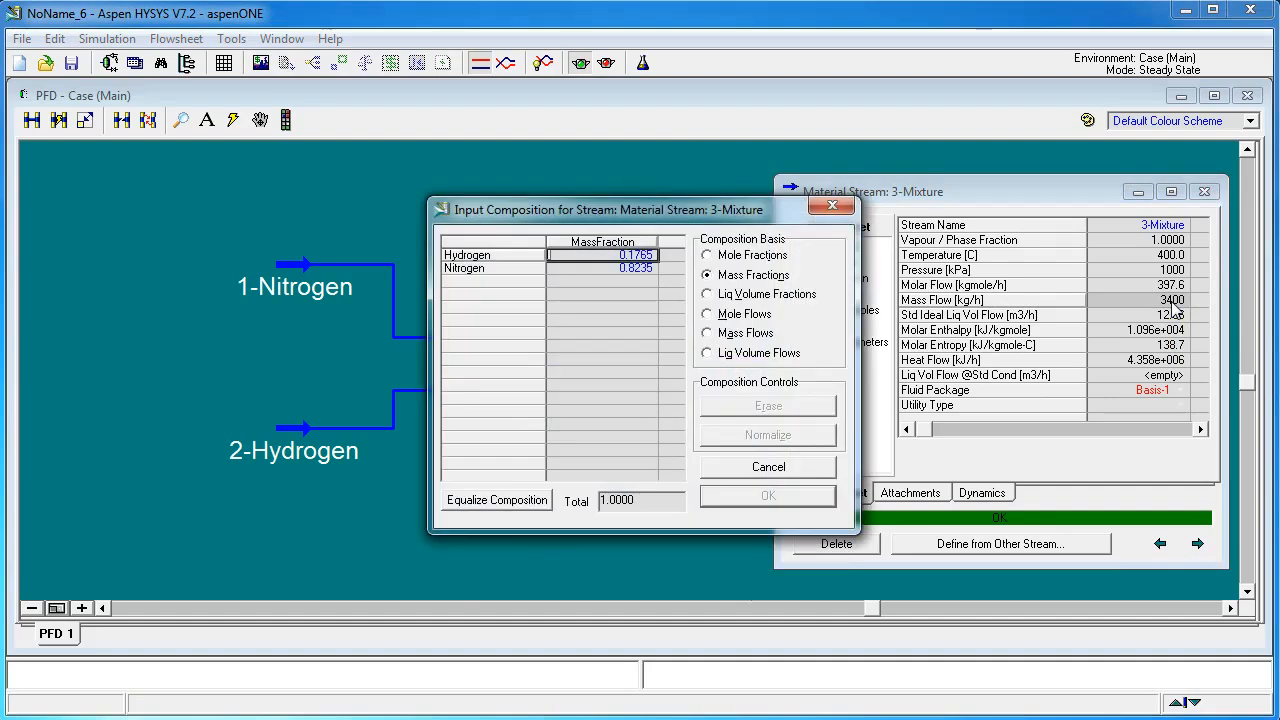
{"action": "mouse_move", "coordinate": [652, 271]}
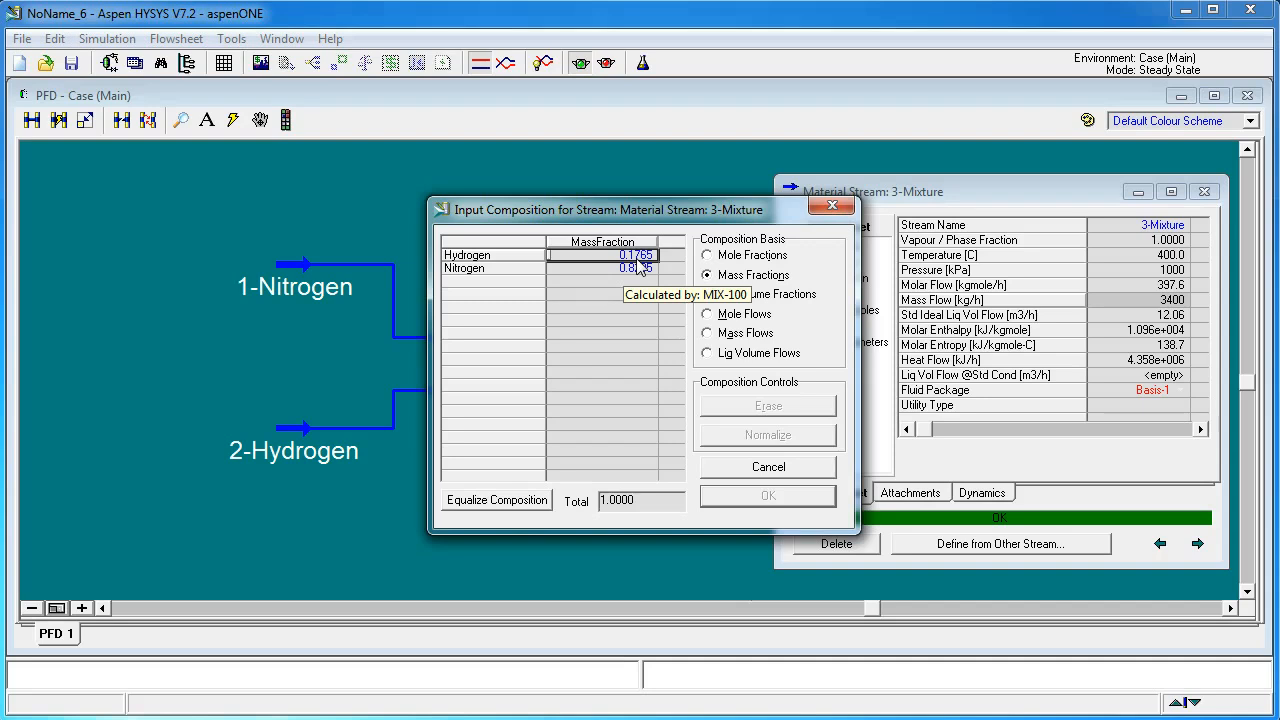
{"action": "left_click", "coordinate": [832, 207]}
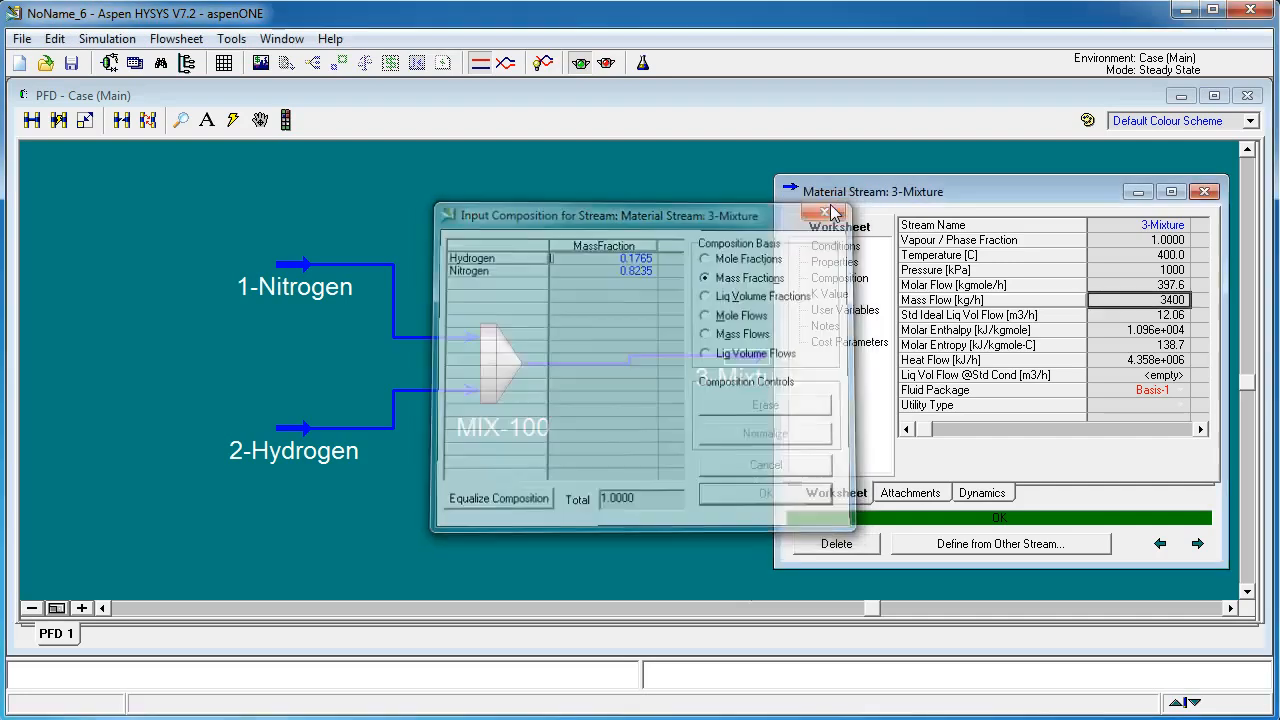
{"action": "left_click", "coordinate": [1205, 191]}
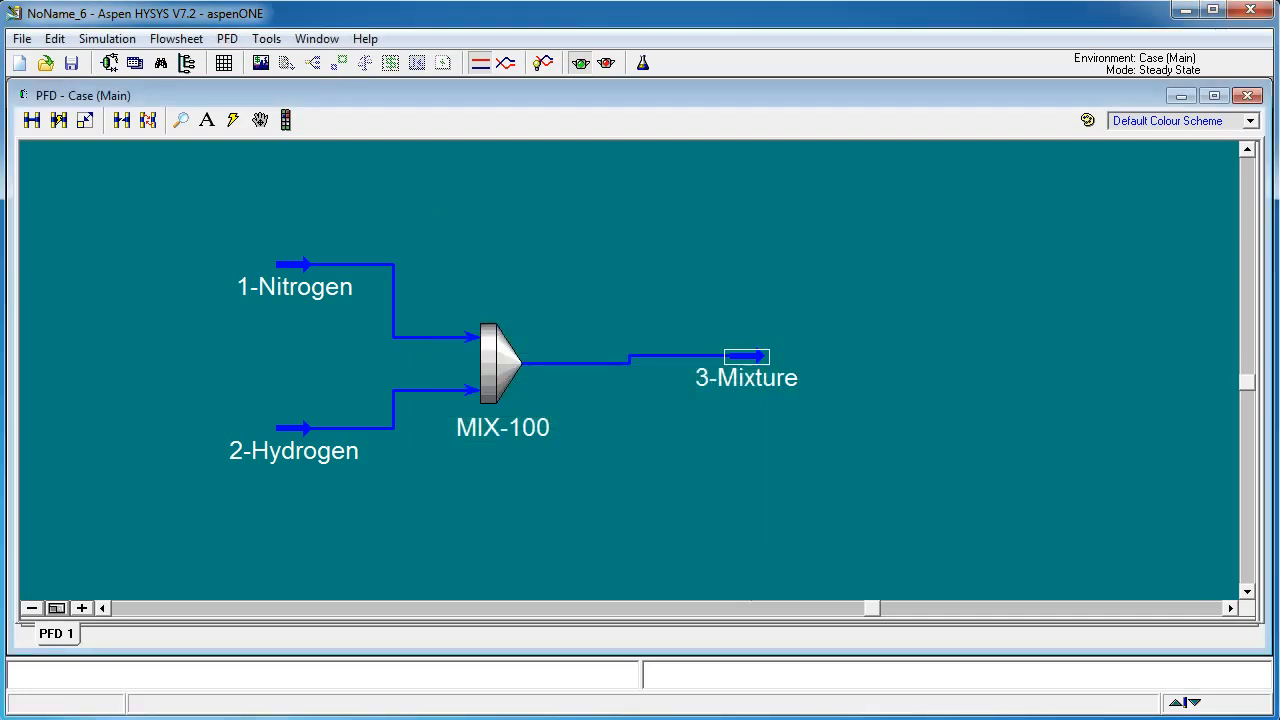